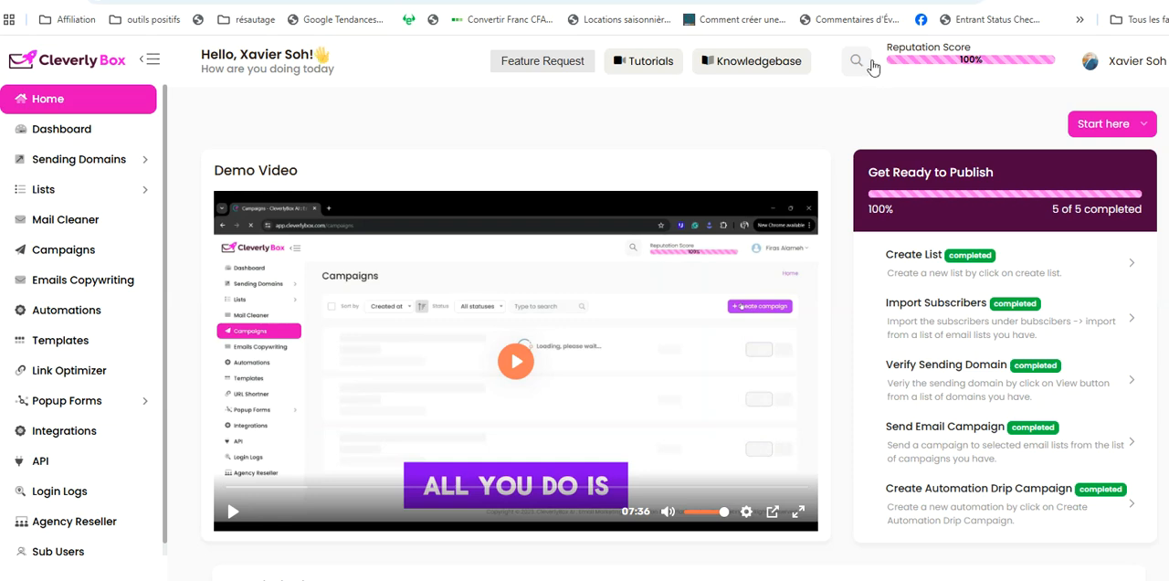
Look over the home page's demo video, setup checklist and Knowledgebase articles, and open the dashboard overview
scroll(668, 334, "down", 1)
scroll(667, 334, "up", 1)
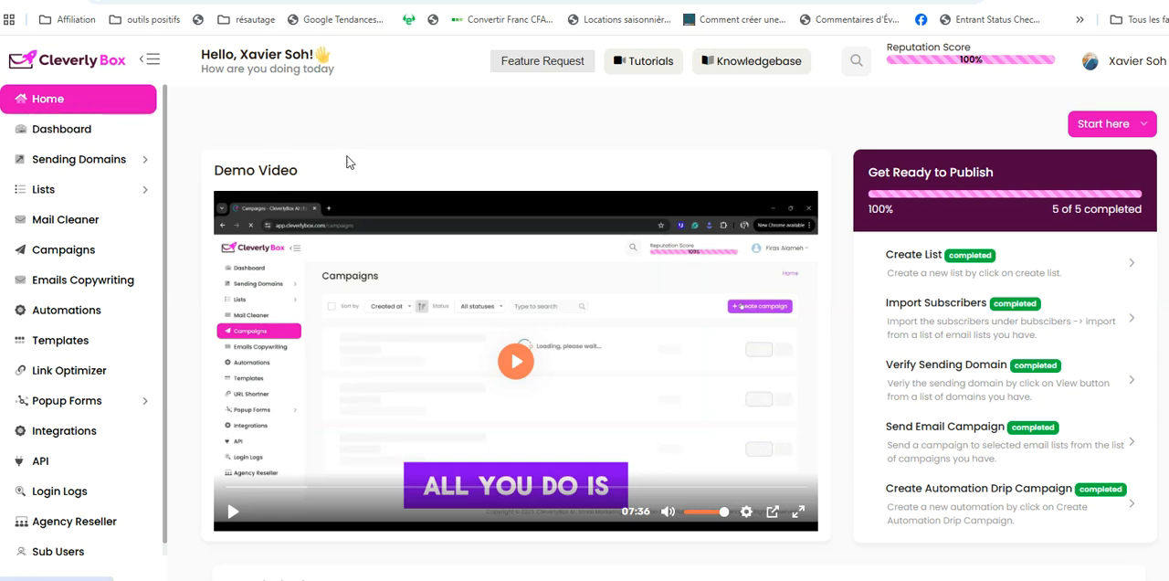
scroll(584, 320, "down", 3)
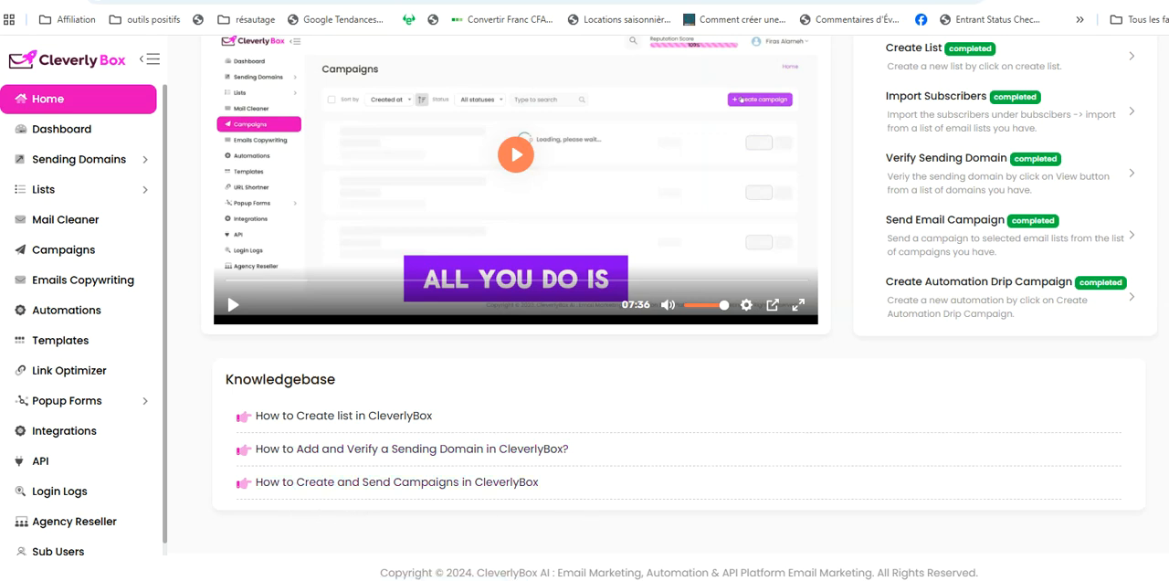
scroll(584, 311, "up", 3)
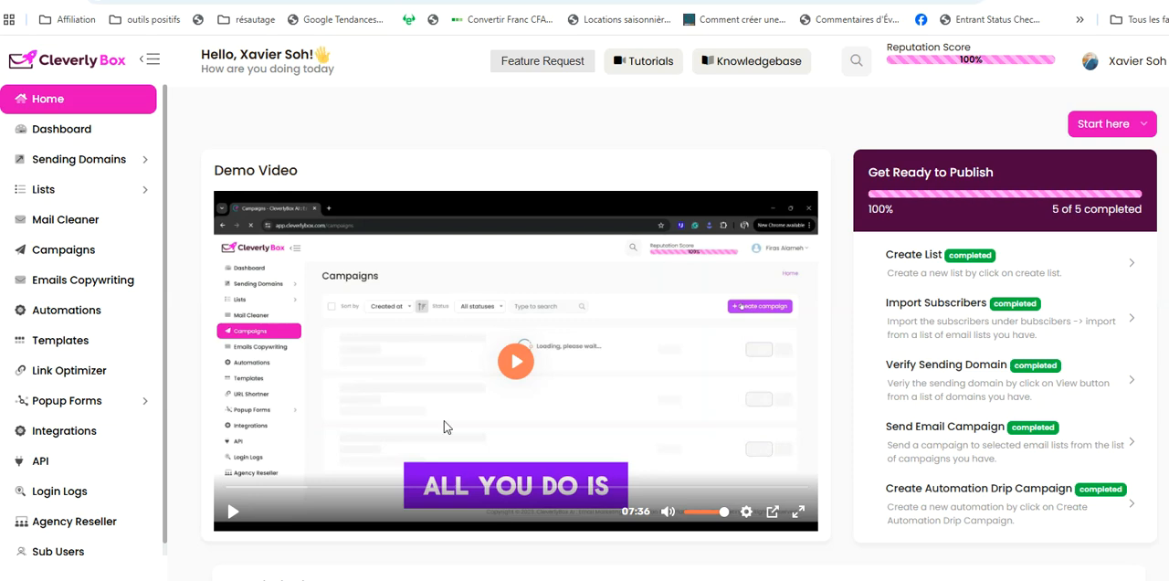
left_click(61, 130)
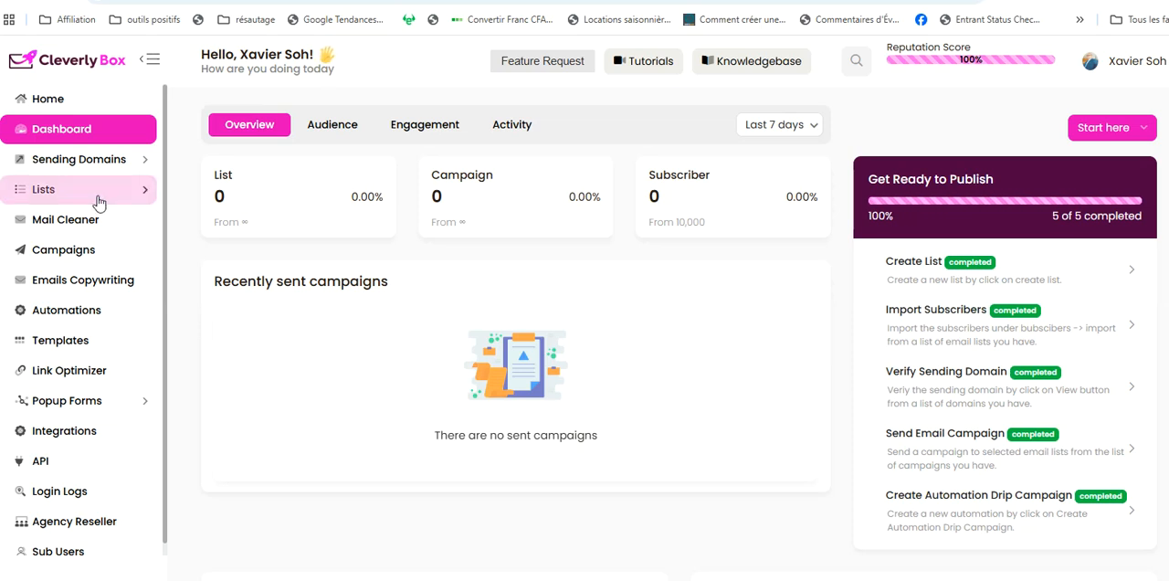
View the sending domains and open the blank form for adding a new sending domain
left_click(119, 164)
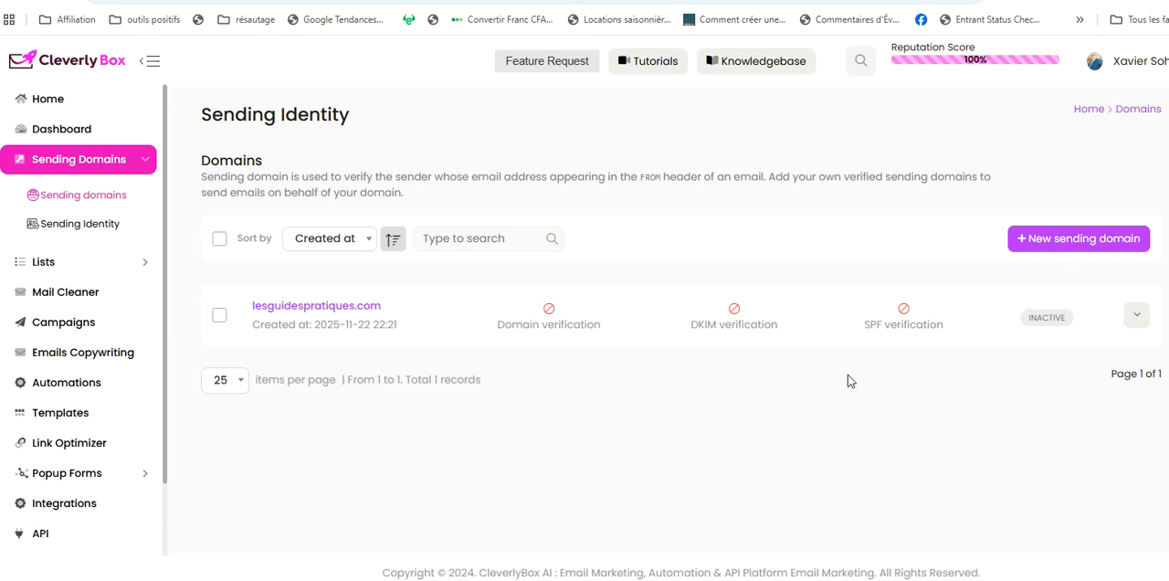
left_click(1057, 240)
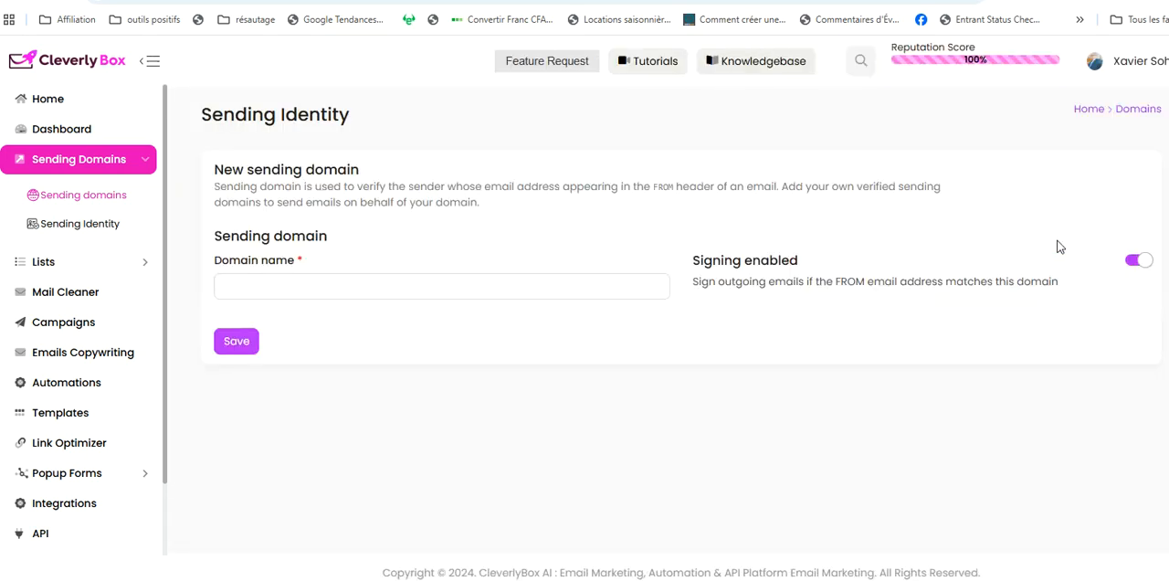
left_click(365, 284)
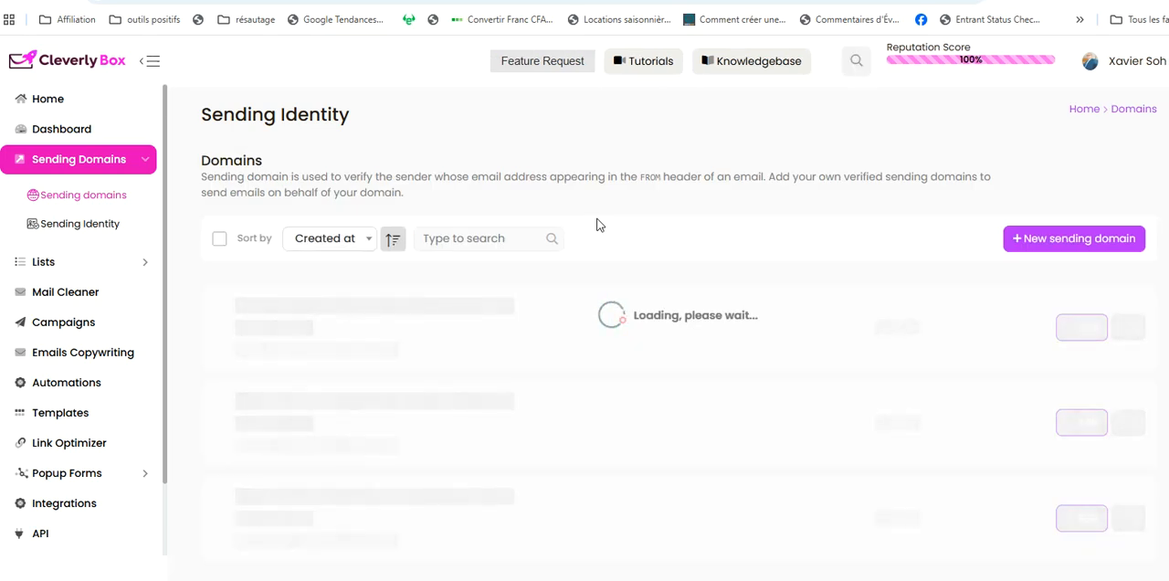
Open the lesguidespratiques.com sending domain and examine its domain verification, DKIM and SPF DNS records
left_click(326, 307)
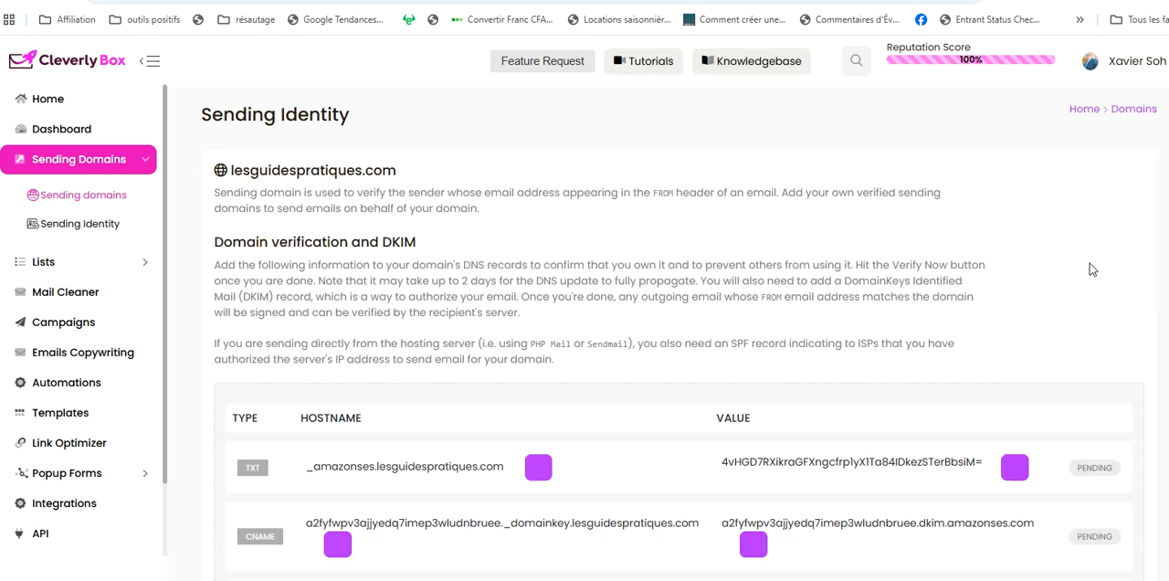
scroll(493, 392, "down", 2)
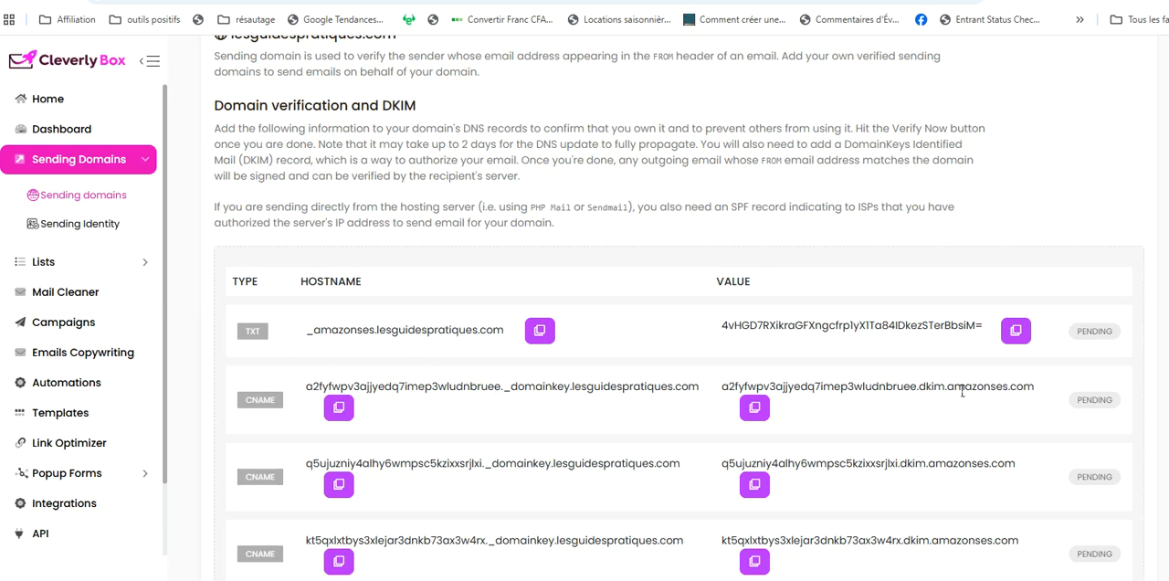
scroll(1164, 281, "down", 2)
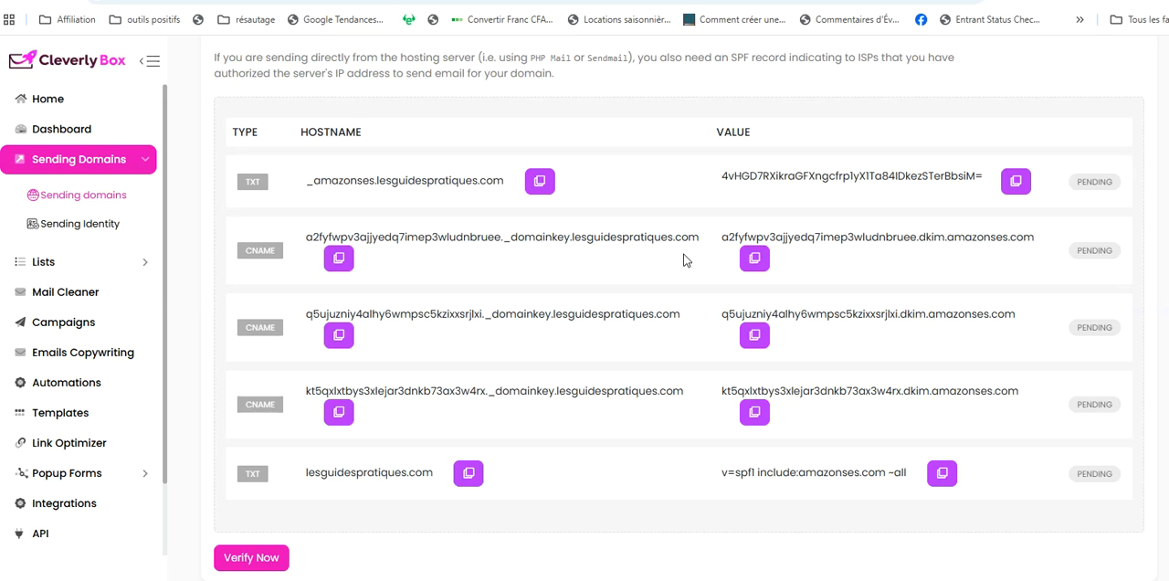
scroll(679, 308, "up", 2)
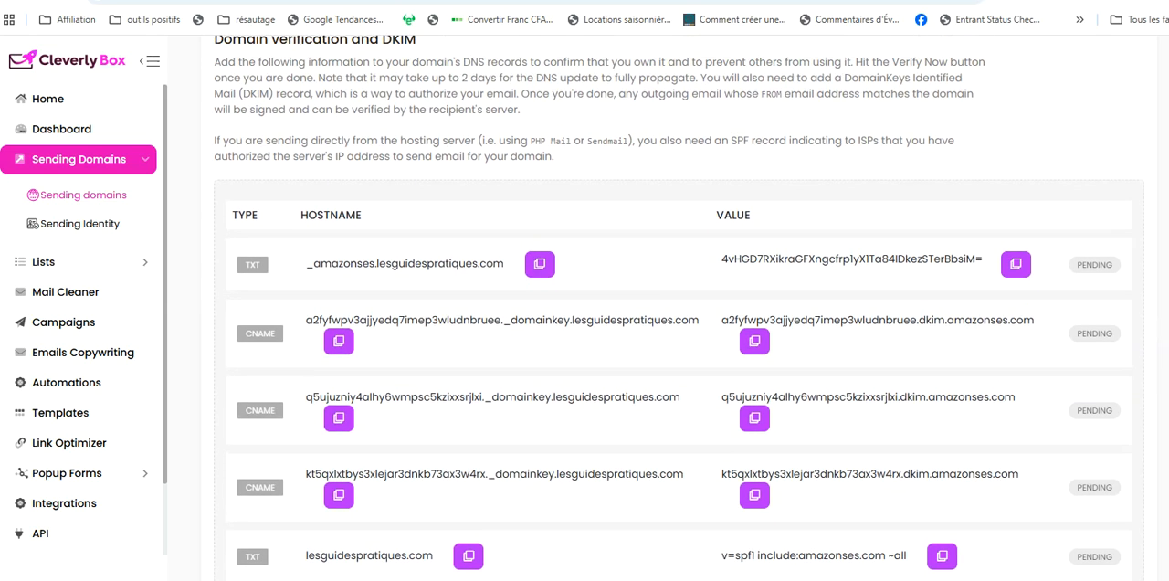
scroll(679, 308, "up", 1)
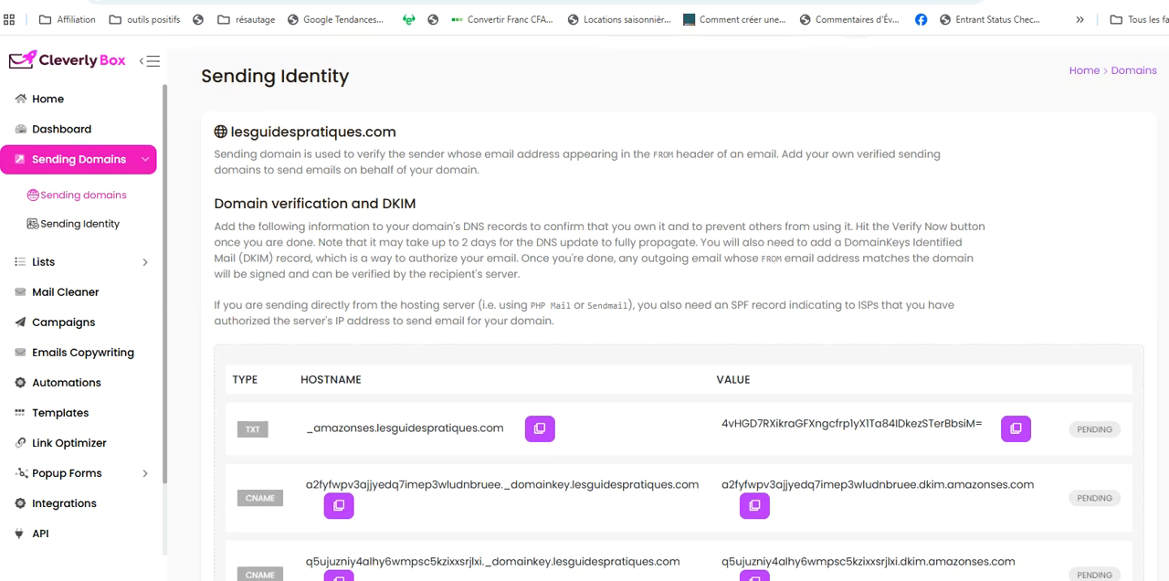
scroll(680, 308, "up", 1)
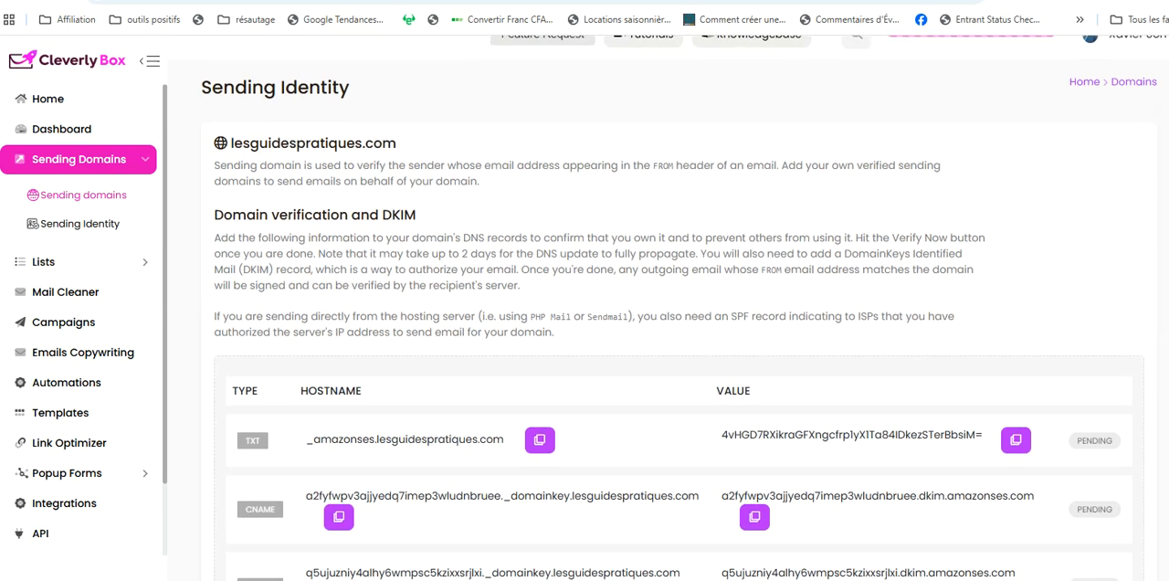
scroll(679, 308, "up", 1)
scroll(680, 308, "down", 4)
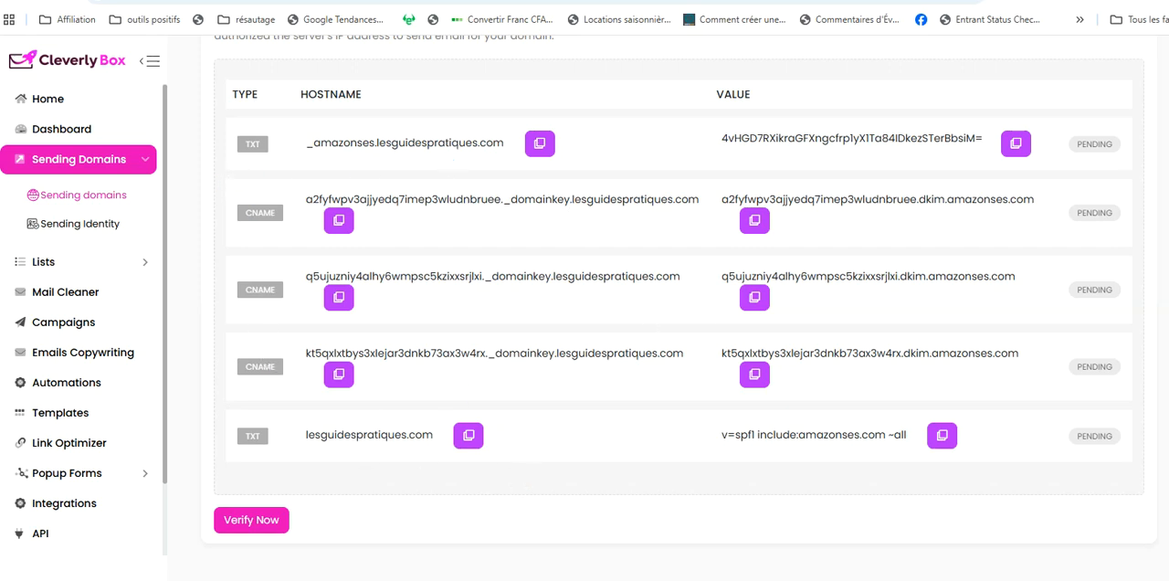
scroll(676, 365, "up", 4)
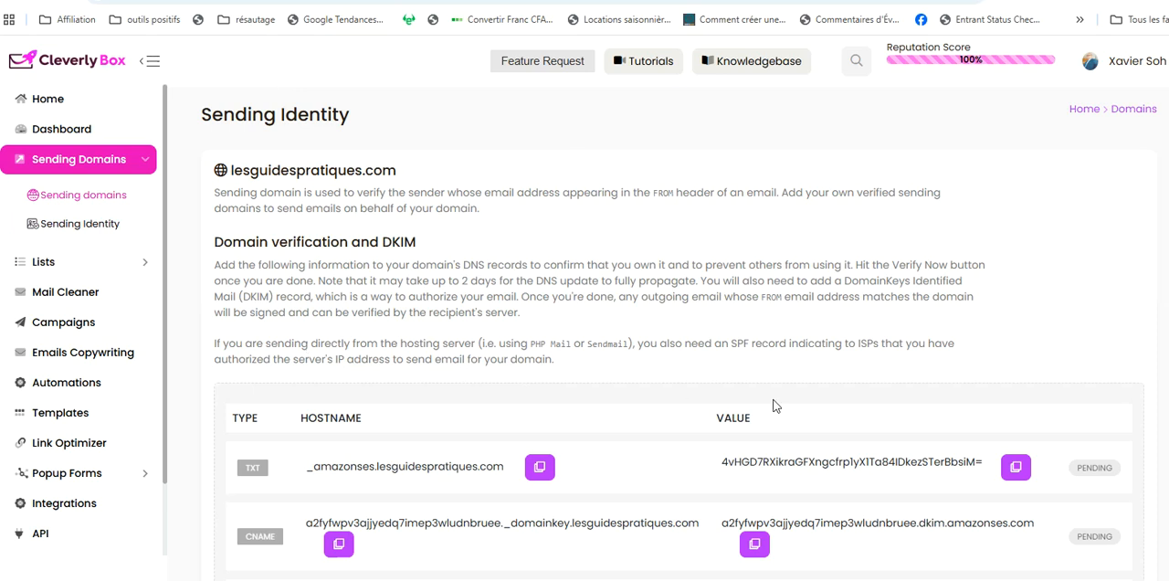
scroll(772, 405, "down", 4)
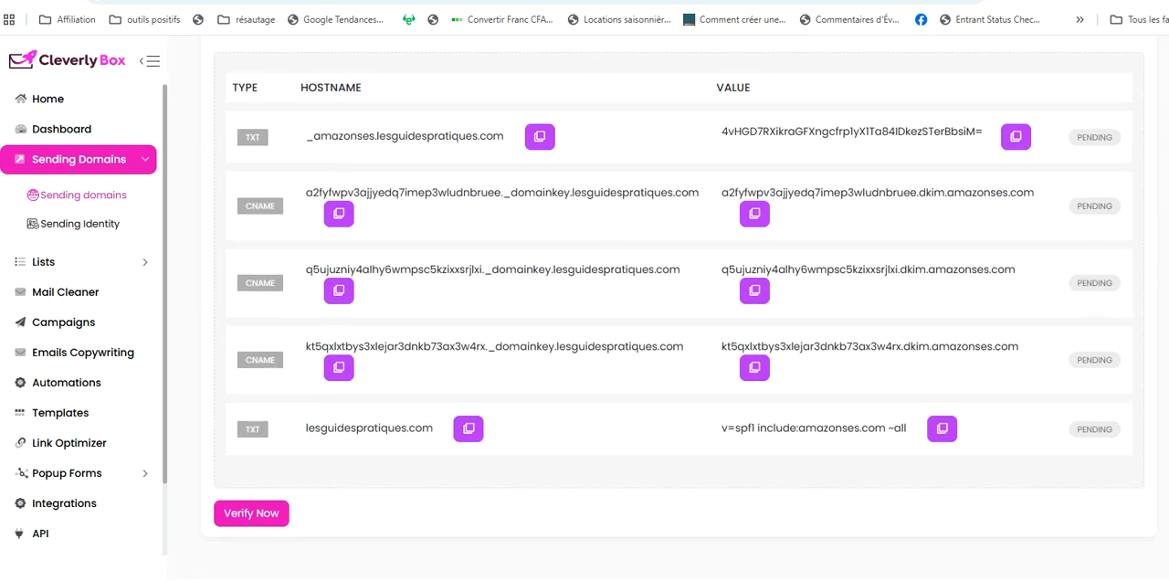
scroll(537, 144, "up", 4)
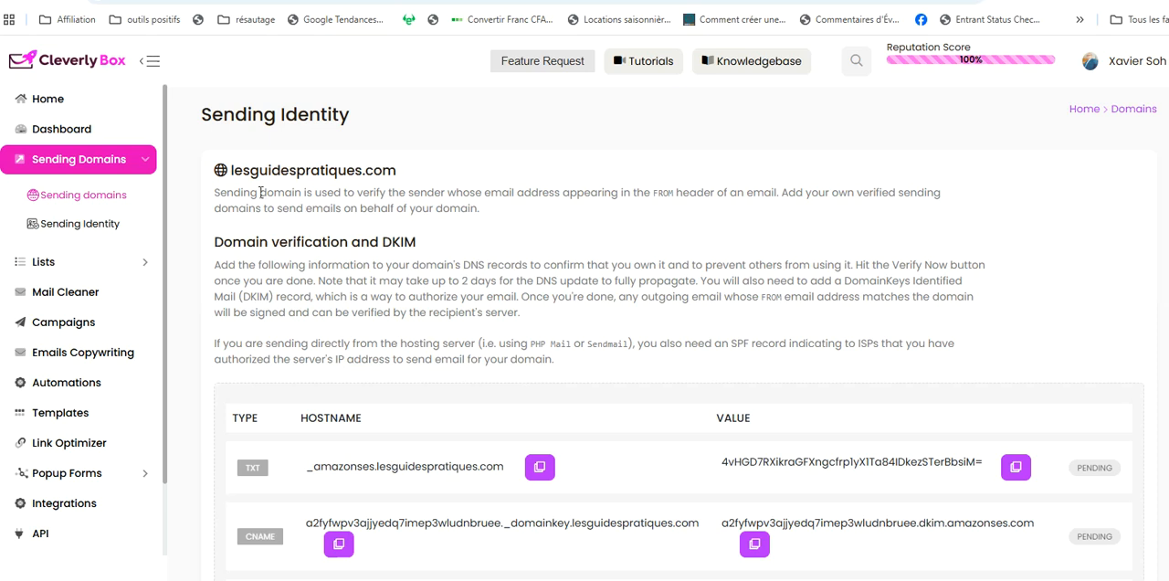
View the sender email addresses under Sending Identity, and open the audience overview for the lists
left_click(95, 232)
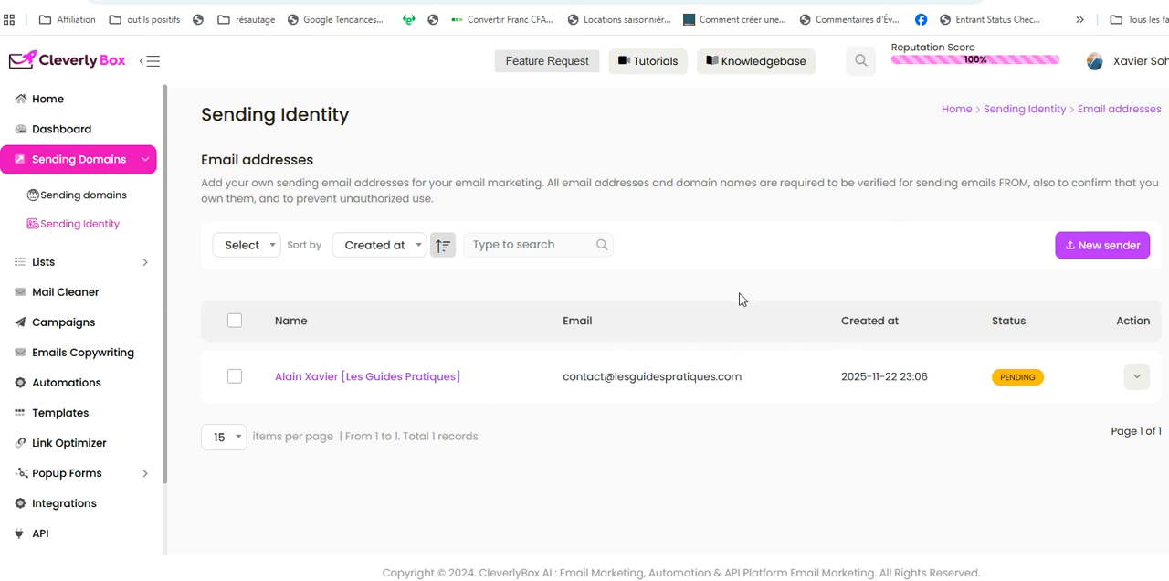
left_click_drag(167, 183, 167, 229)
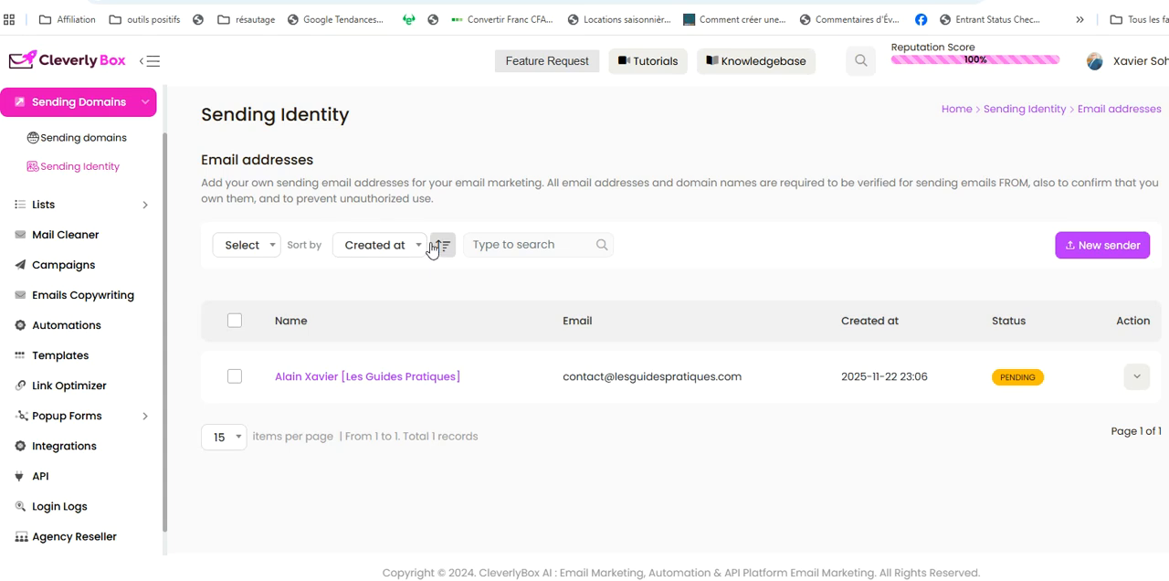
left_click(141, 208)
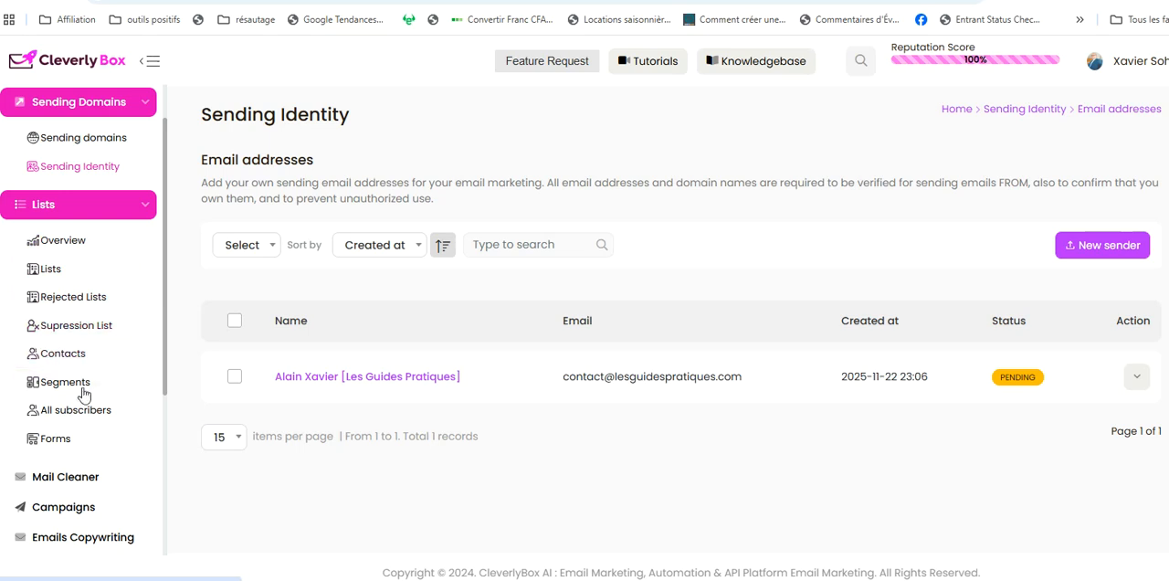
left_click(145, 209)
left_click(145, 208)
left_click(60, 241)
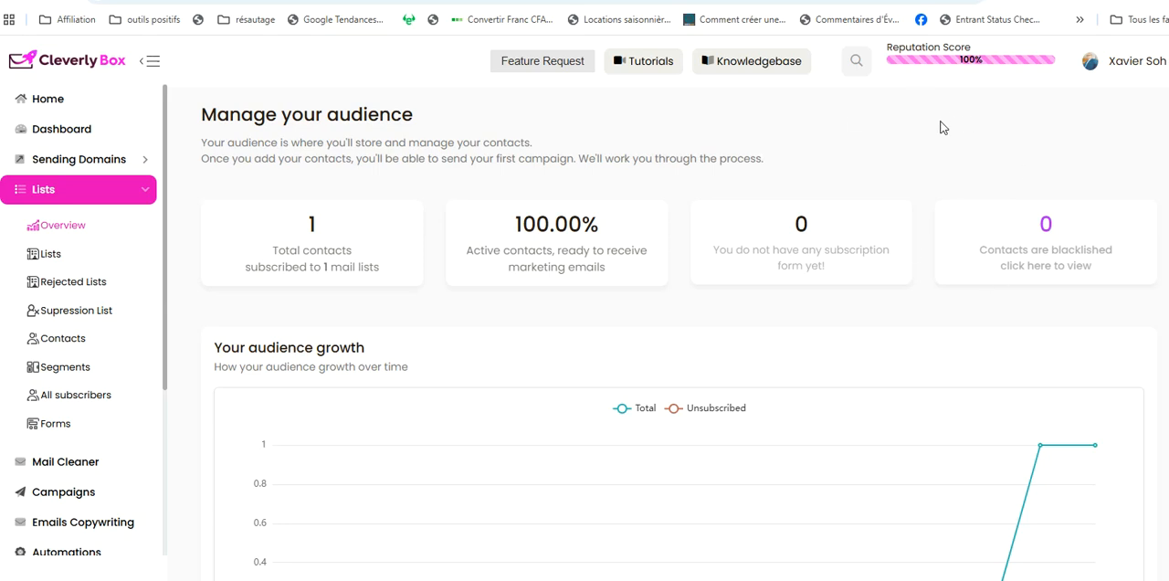
Open the blank form for creating a mail list and examine its identity, contact information and subscription settings fields
left_click(55, 261)
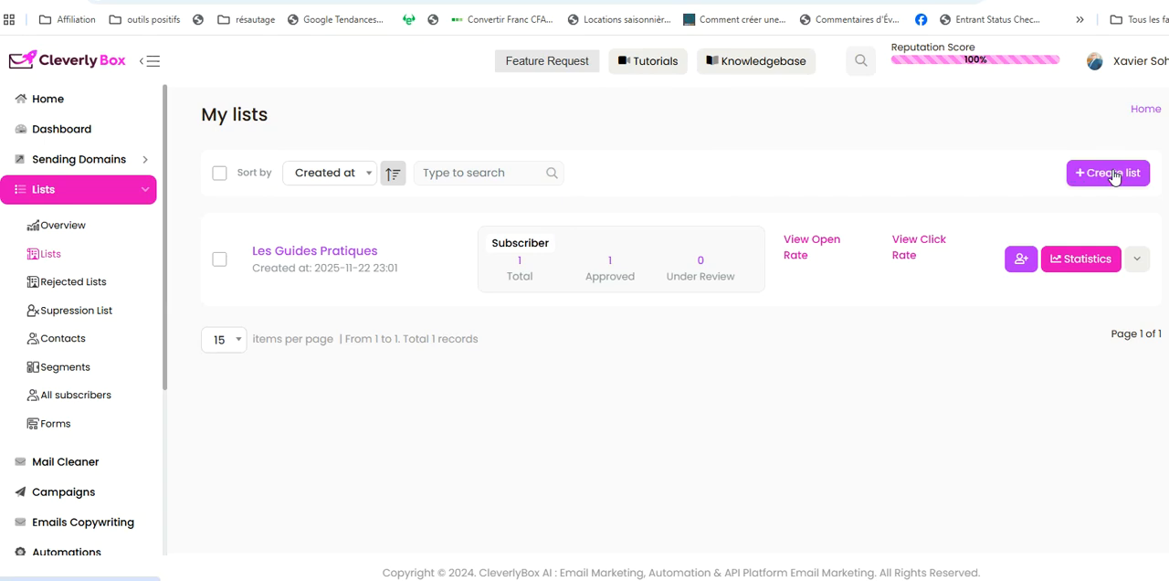
left_click(1115, 176)
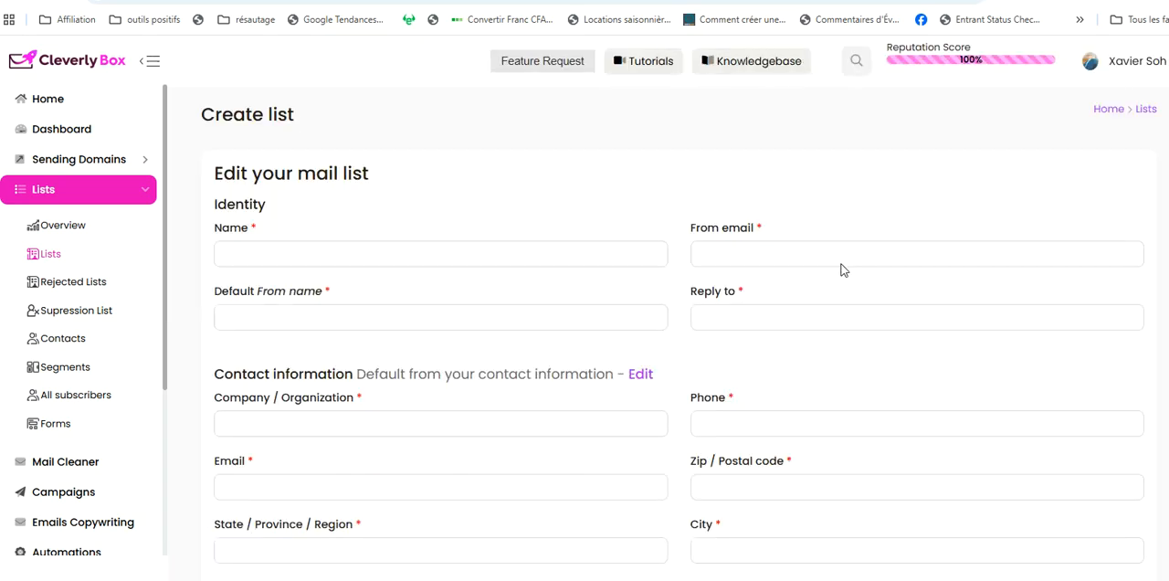
scroll(681, 310, "down", 3)
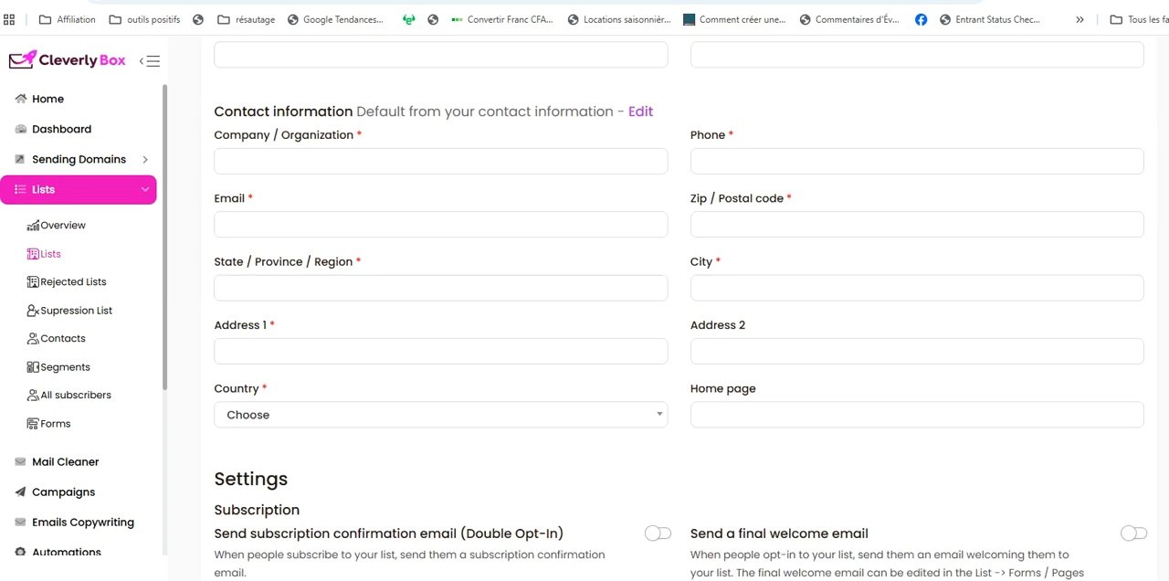
scroll(681, 311, "down", 2)
scroll(680, 311, "up", 2)
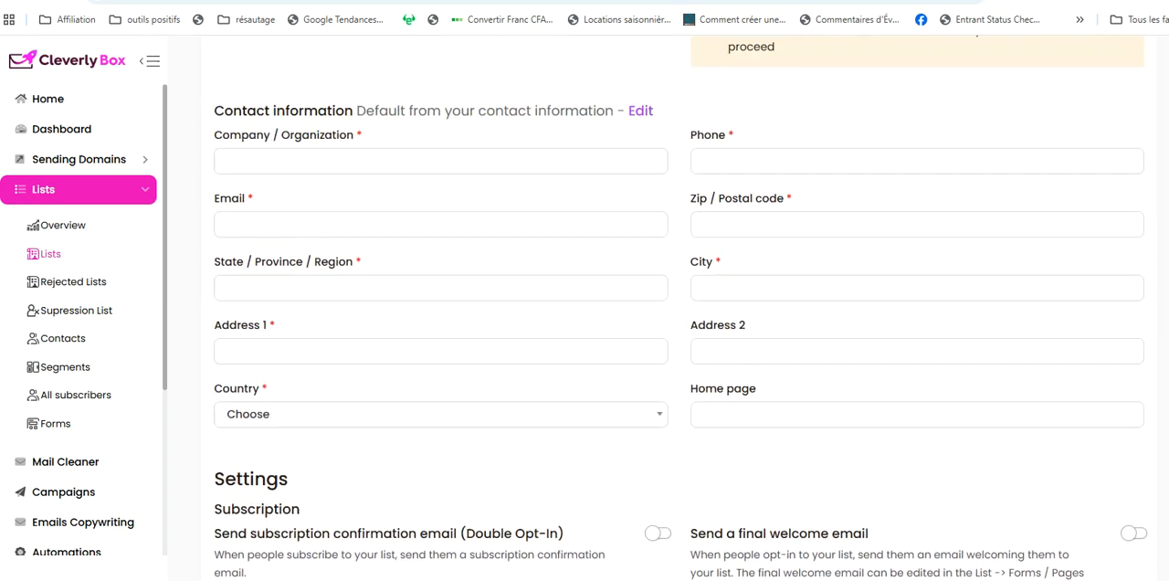
scroll(681, 310, "down", 1)
scroll(681, 311, "up", 5)
scroll(437, 231, "down", 1)
scroll(437, 231, "up", 1)
scroll(437, 231, "down", 1)
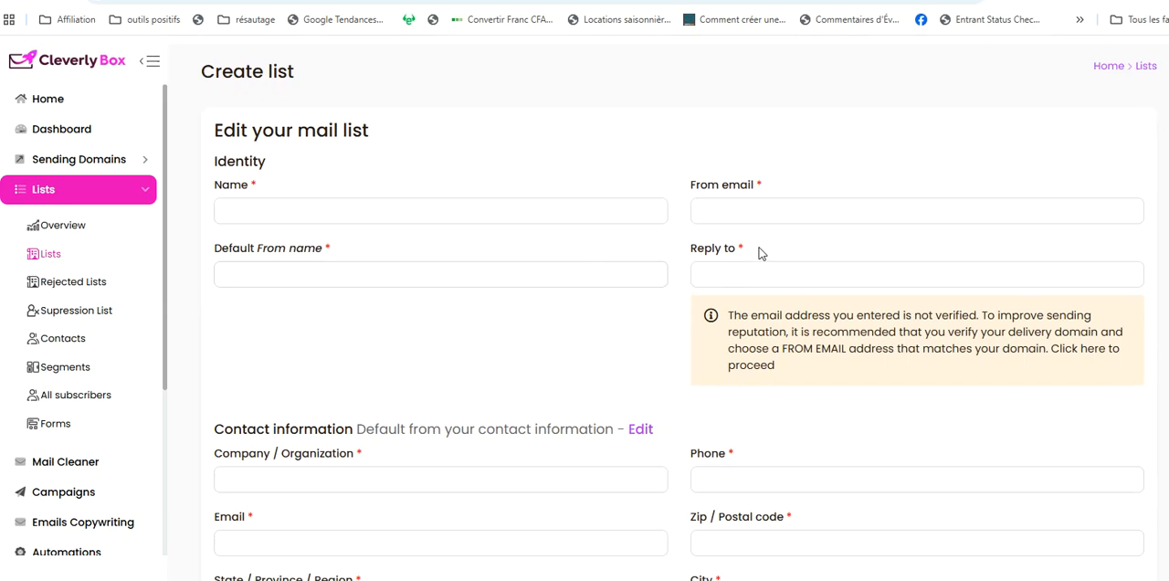
scroll(680, 310, "down", 2)
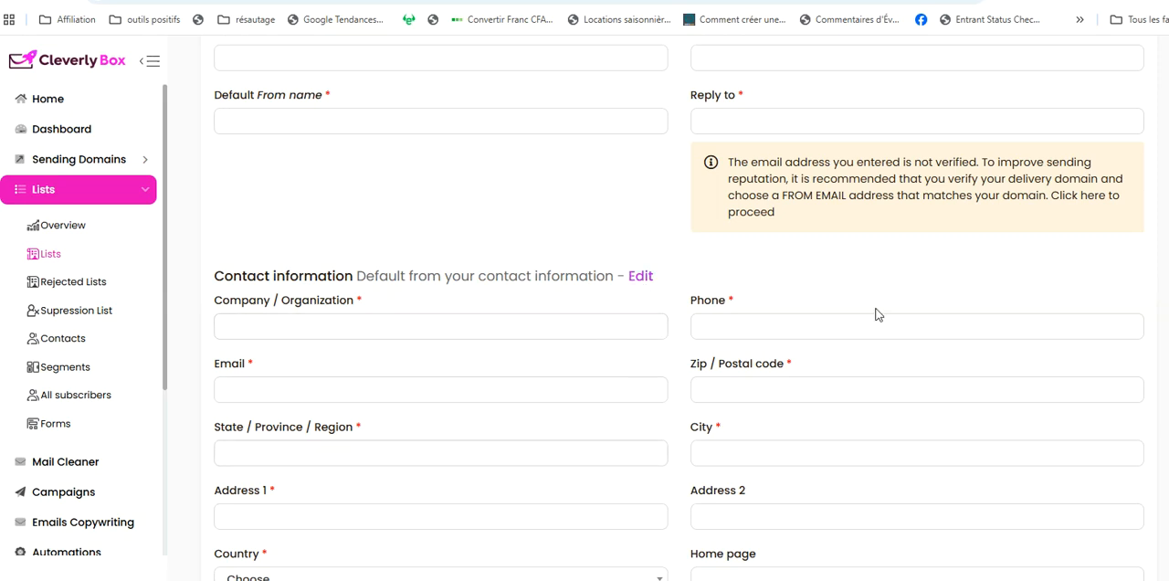
scroll(681, 308, "down", 4)
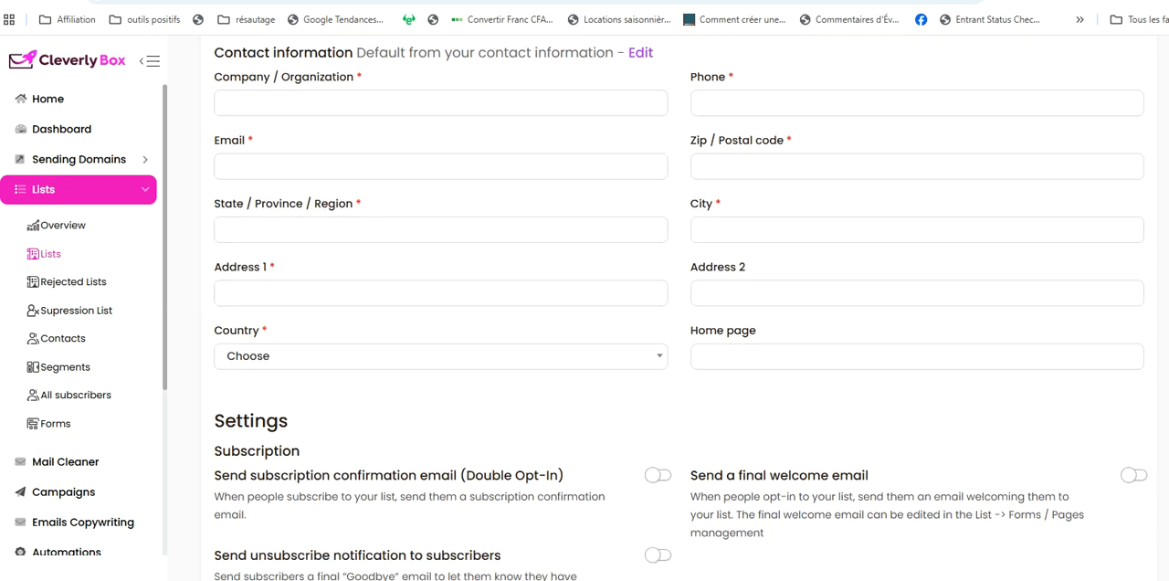
scroll(470, 345, "up", 4)
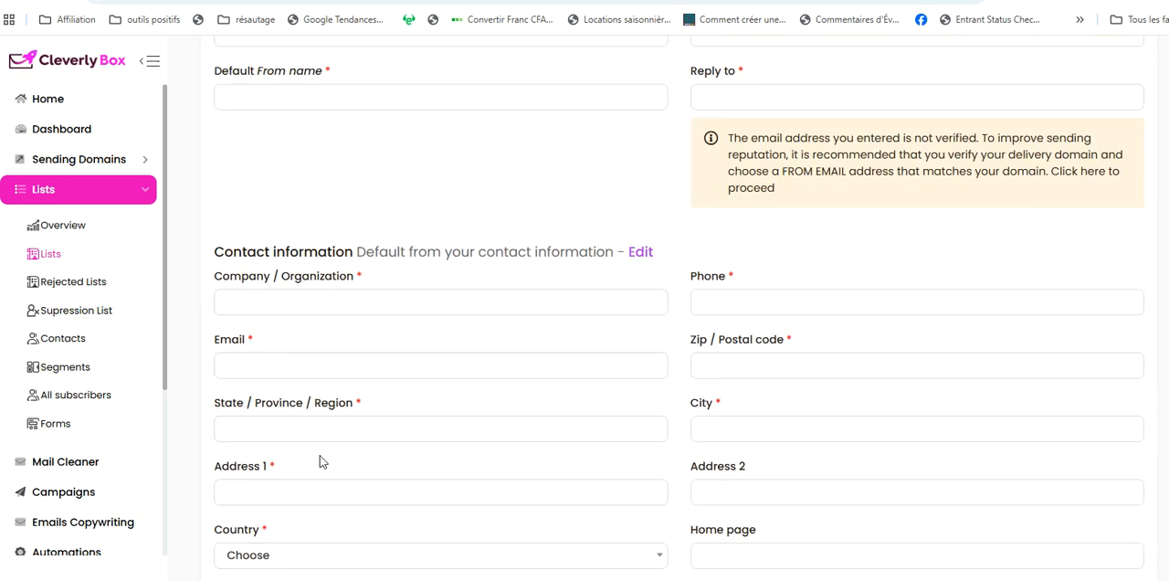
scroll(681, 308, "down", 2)
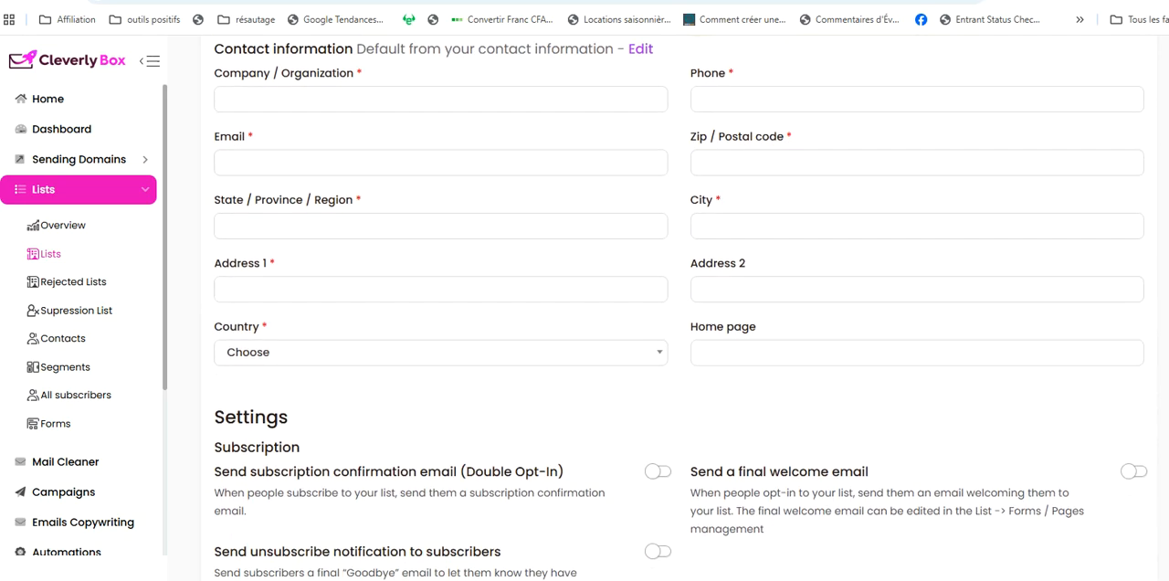
scroll(681, 308, "up", 1)
scroll(679, 309, "up", 2)
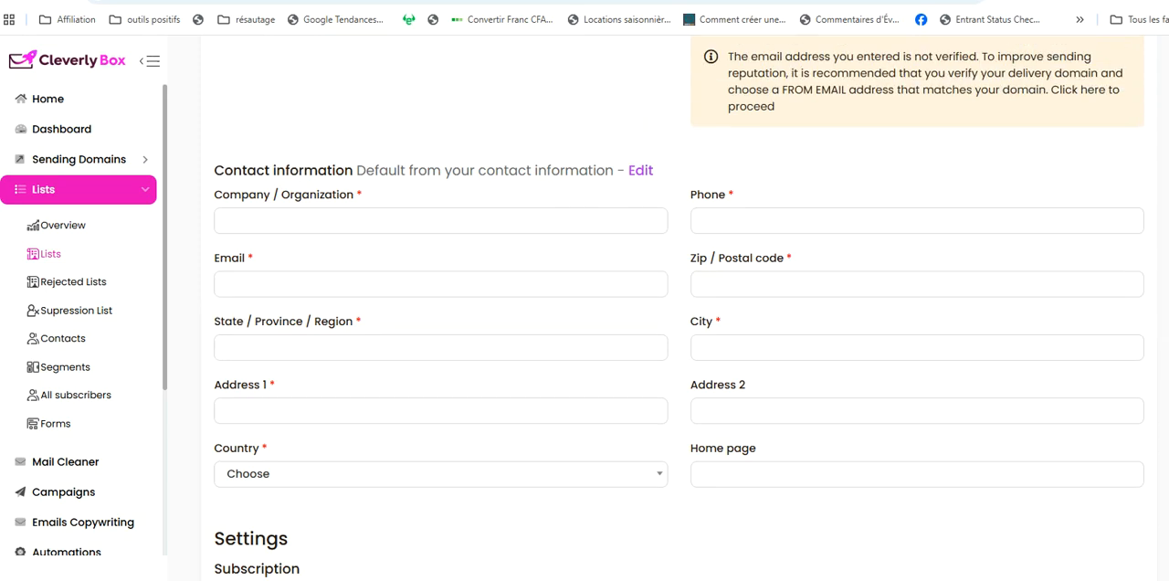
scroll(680, 309, "up", 2)
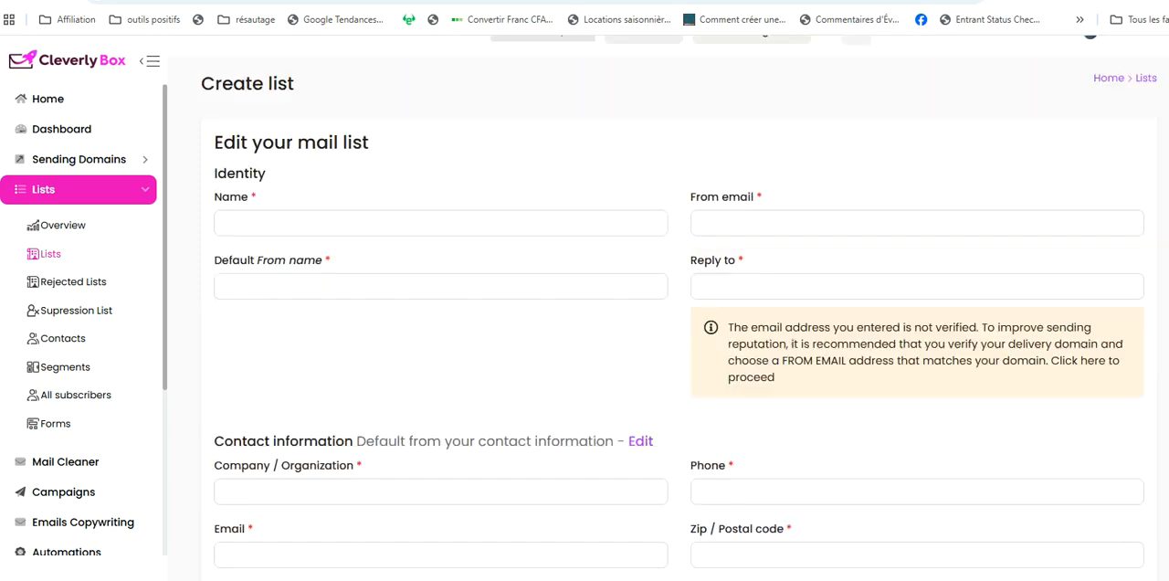
scroll(679, 309, "down", 2)
scroll(679, 309, "up", 3)
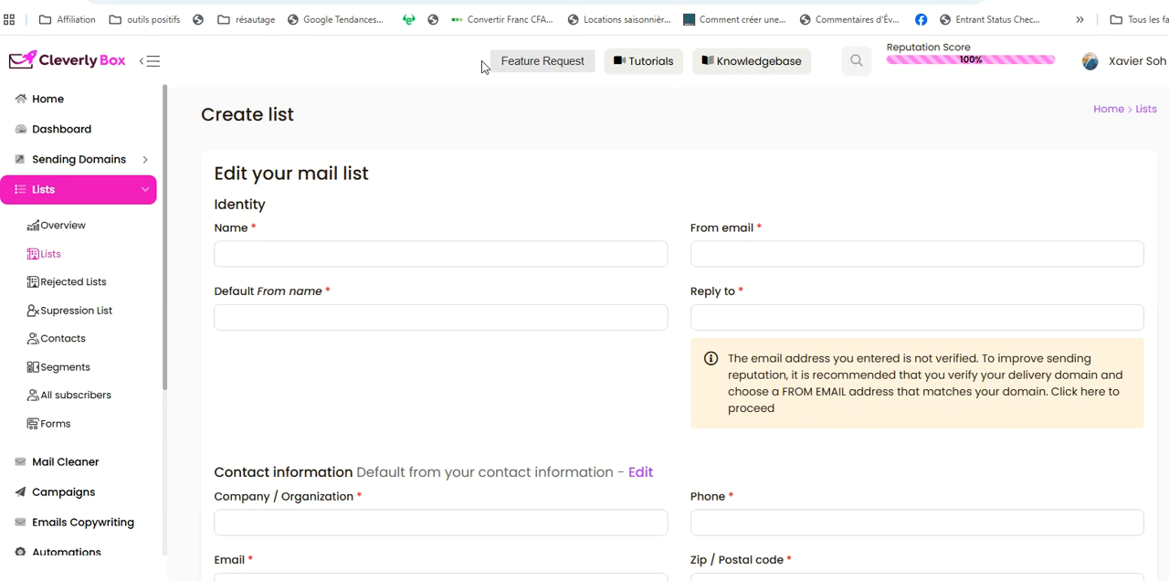
View the rejected lists page and the Forms page, and open the page for creating a new form
left_click(70, 282)
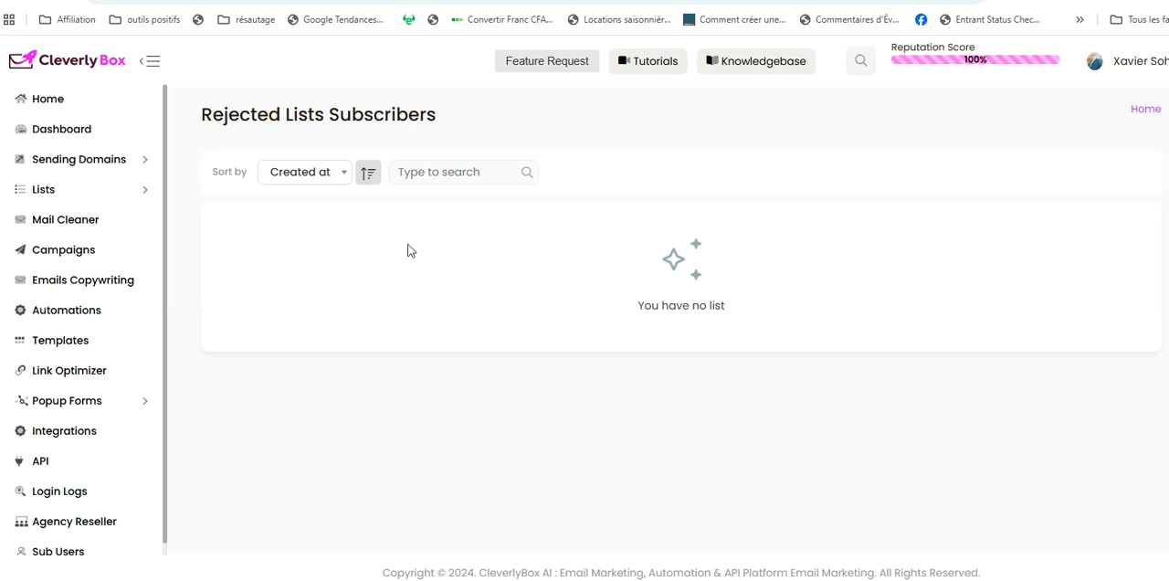
left_click(133, 194)
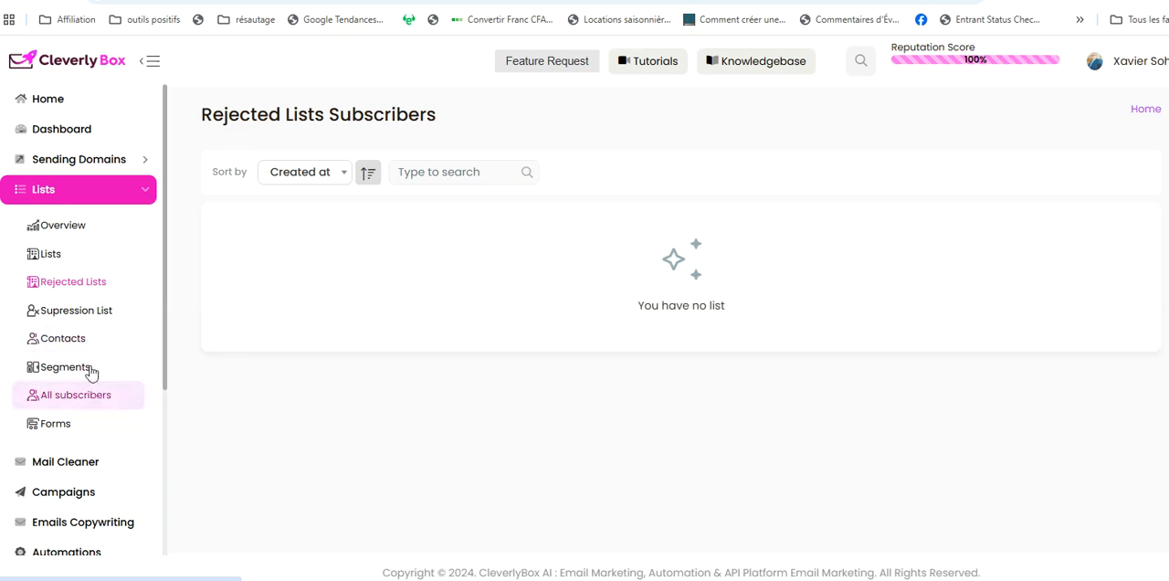
left_click(57, 425)
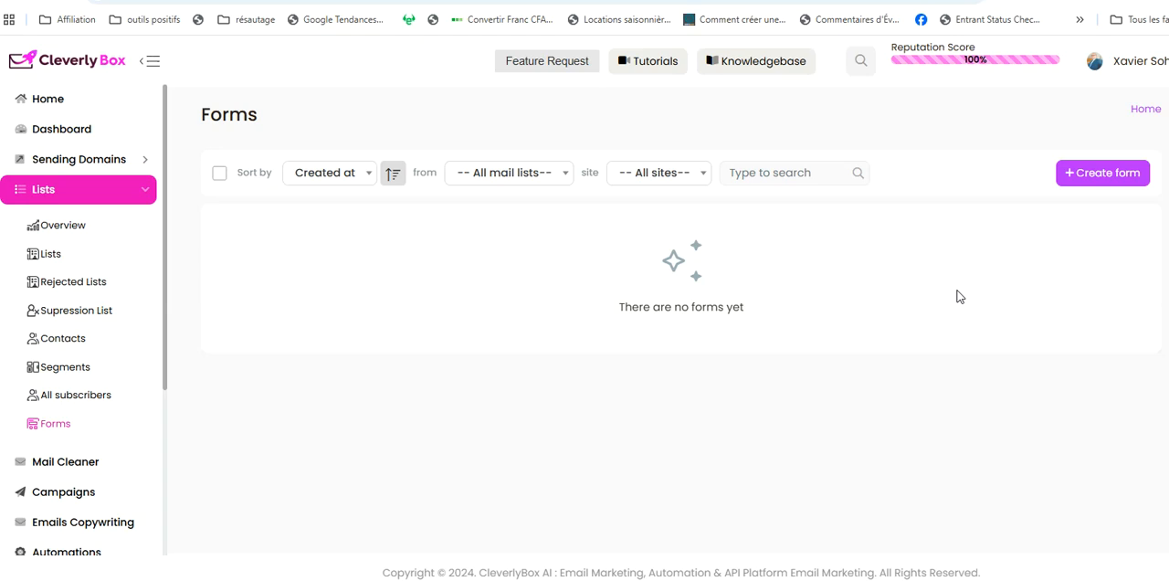
left_click(1088, 173)
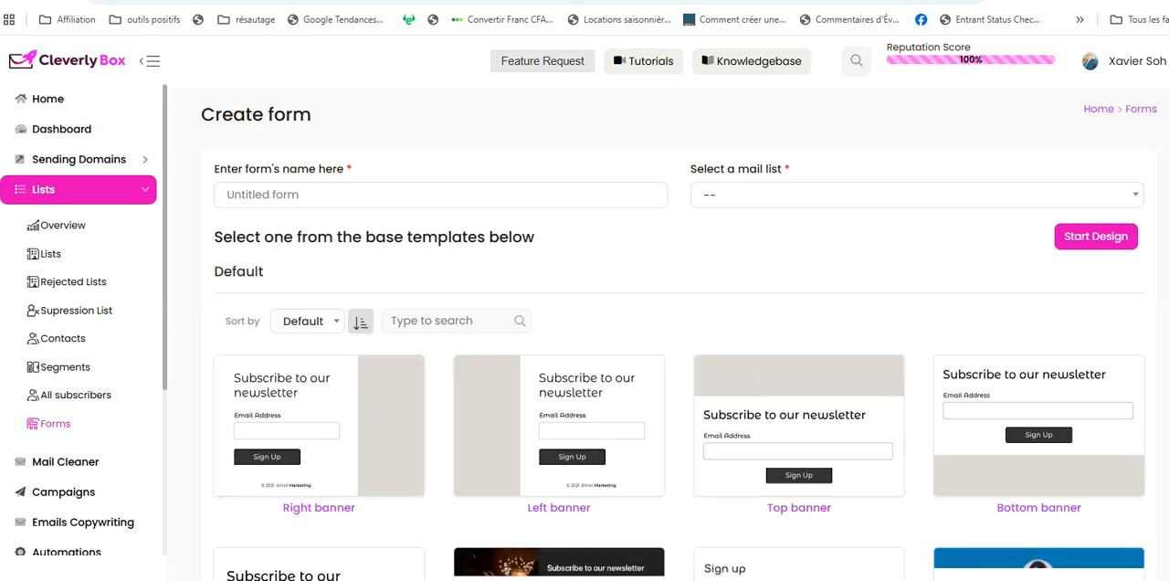
Examine the base templates offered for a new form, from Right banner through Profile Center
scroll(901, 287, "down", 3)
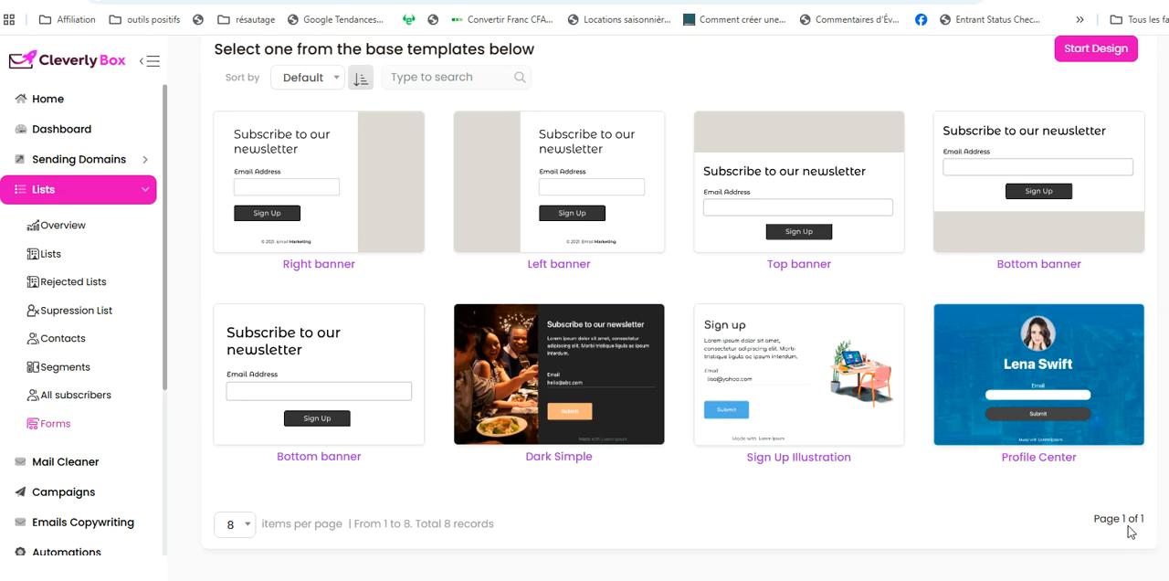
scroll(679, 316, "up", 3)
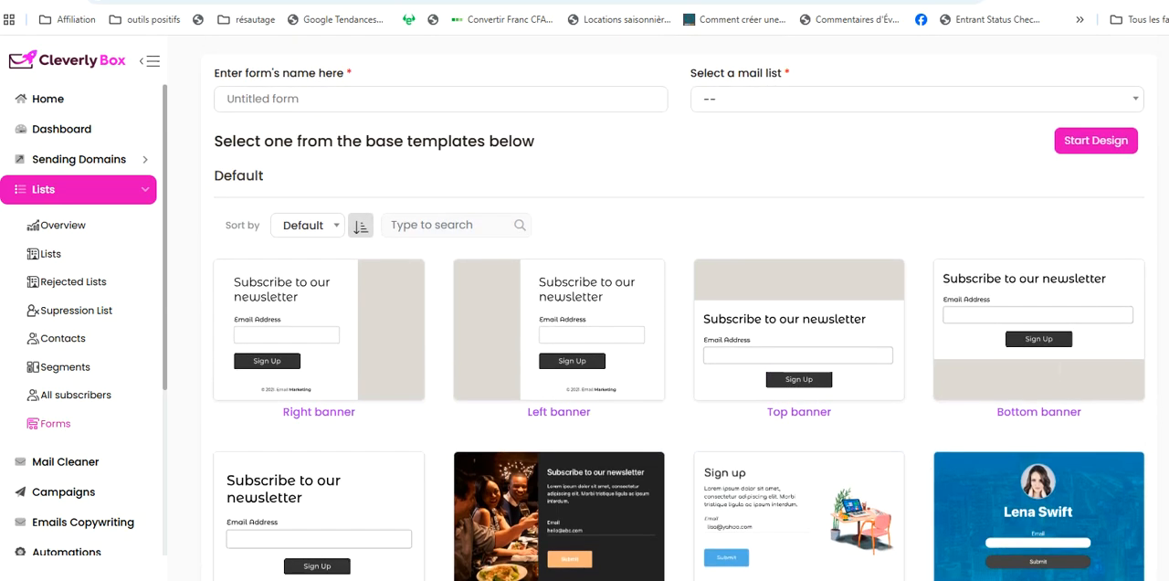
scroll(680, 316, "down", 2)
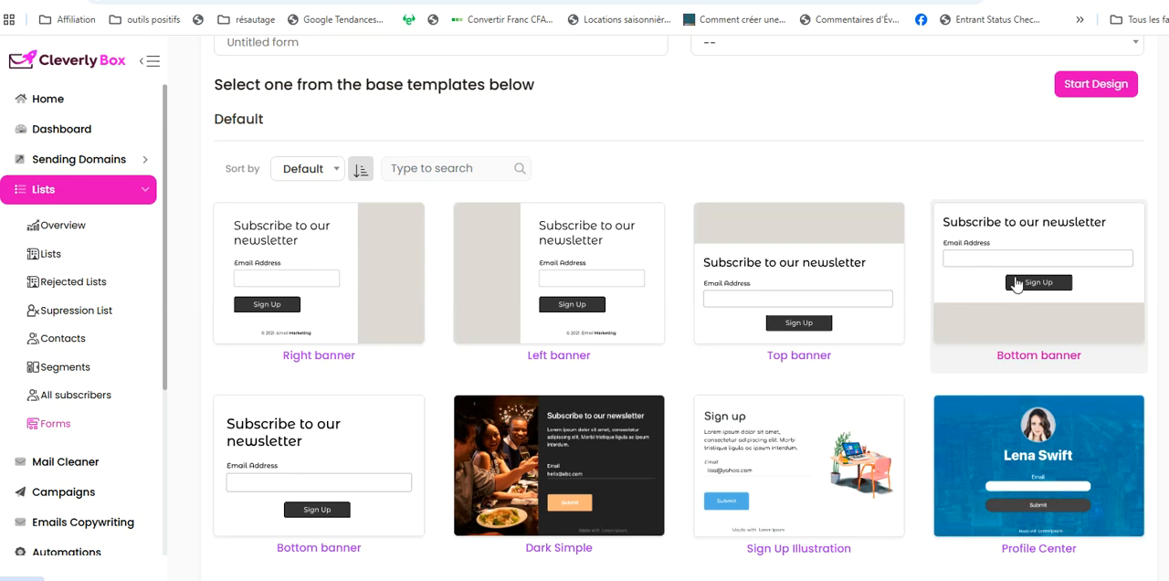
scroll(680, 321, "down", 3)
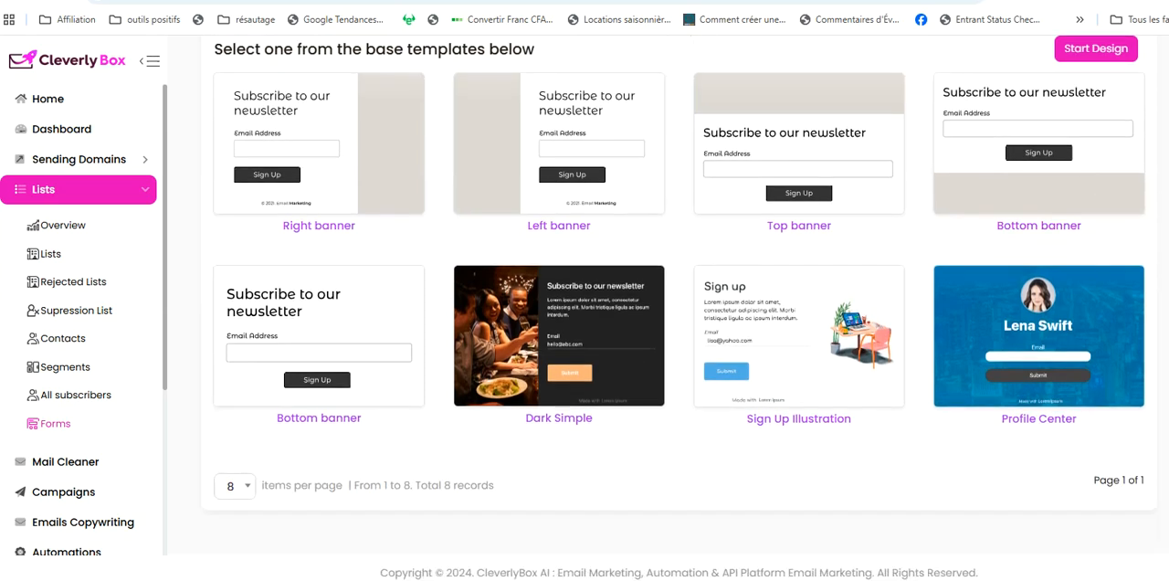
scroll(680, 320, "up", 5)
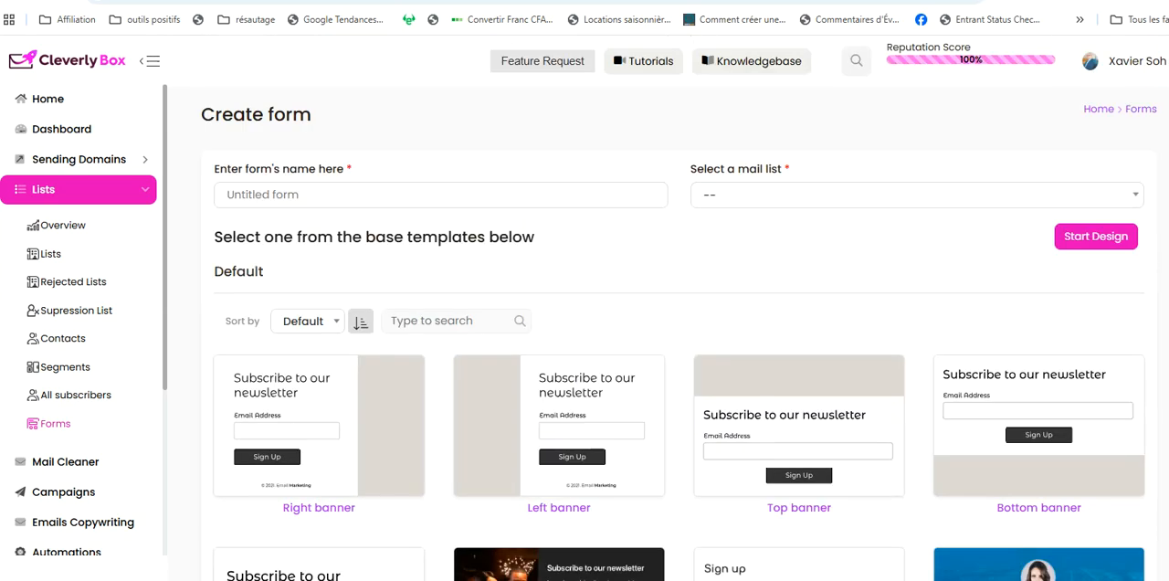
scroll(679, 320, "down", 4)
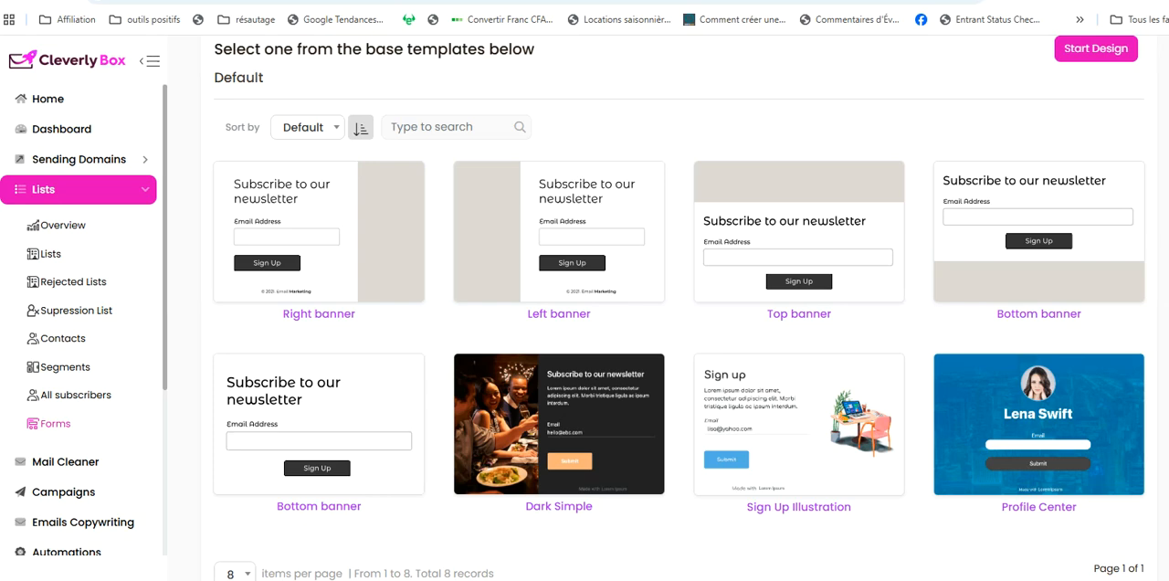
scroll(680, 320, "down", 2)
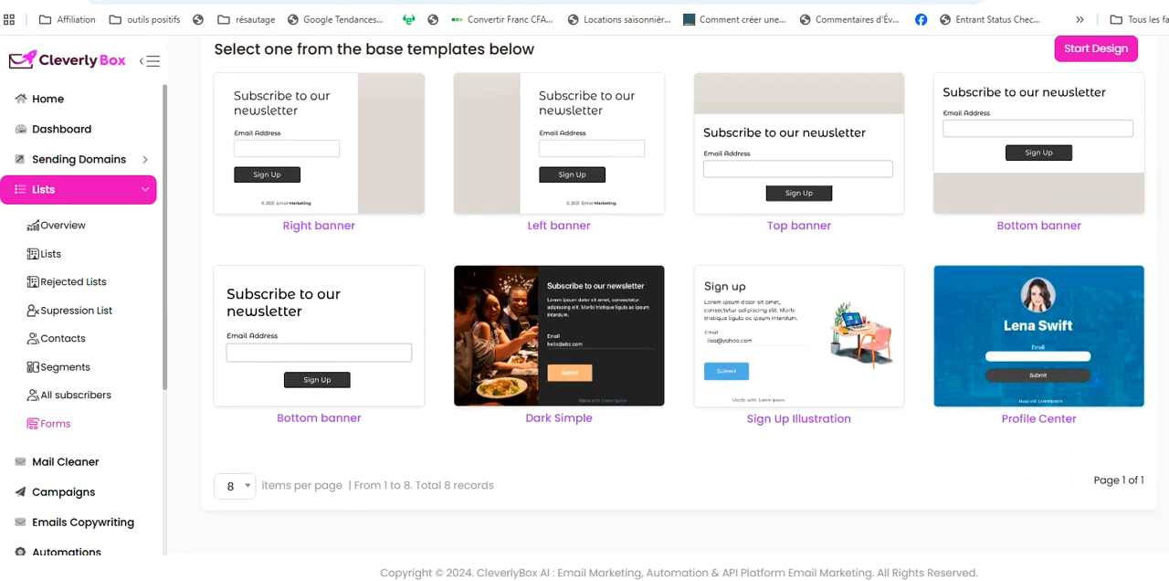
scroll(680, 320, "up", 6)
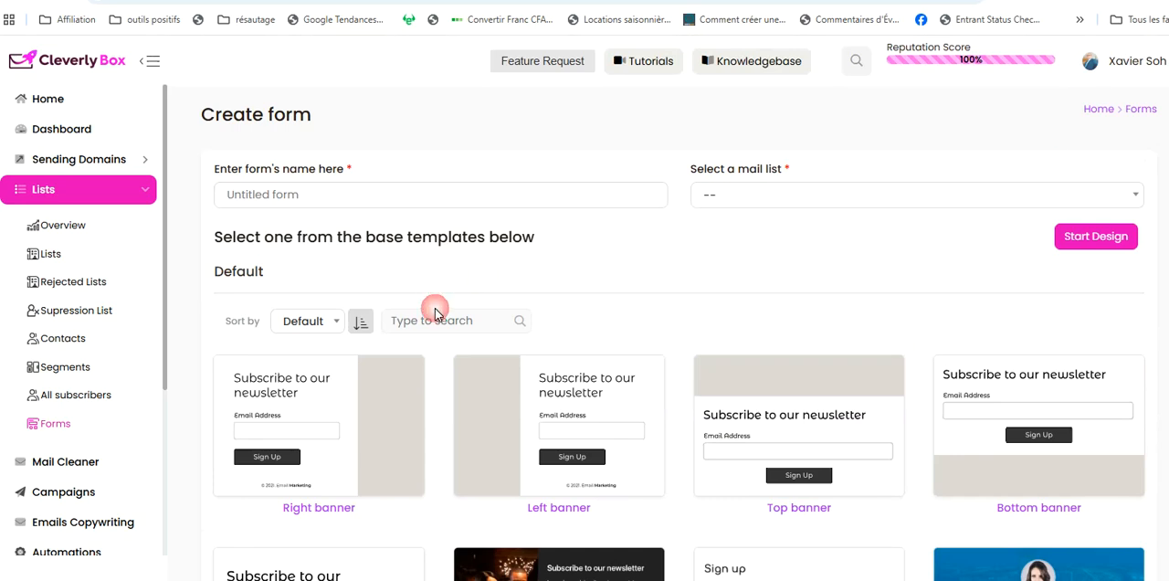
Open the campaigns page and create a new campaign of the Regular type
scroll(163, 310, "down", 1)
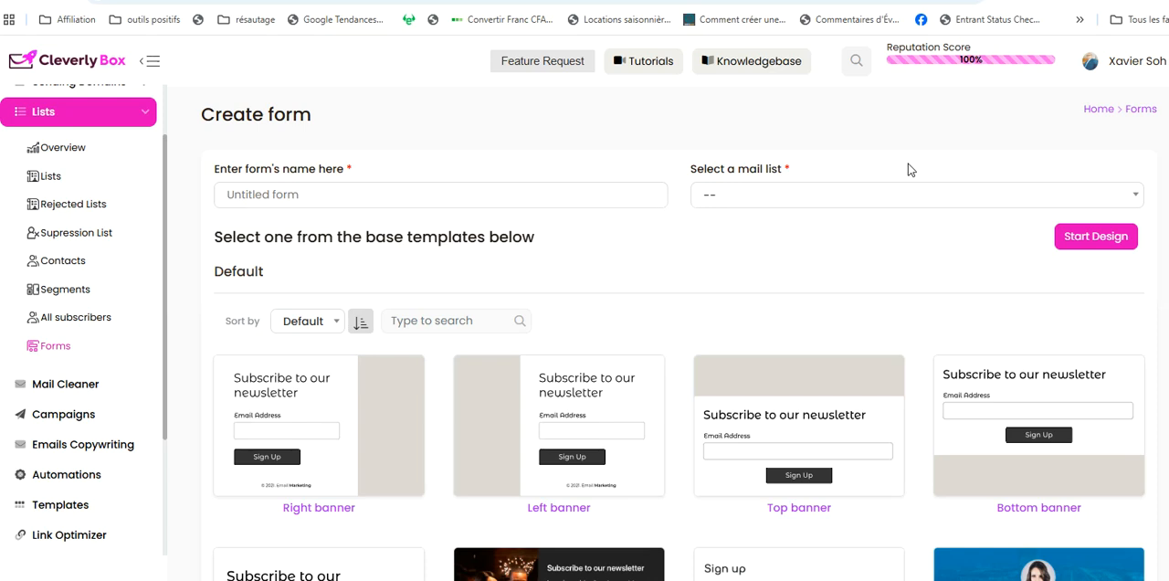
left_click(66, 415)
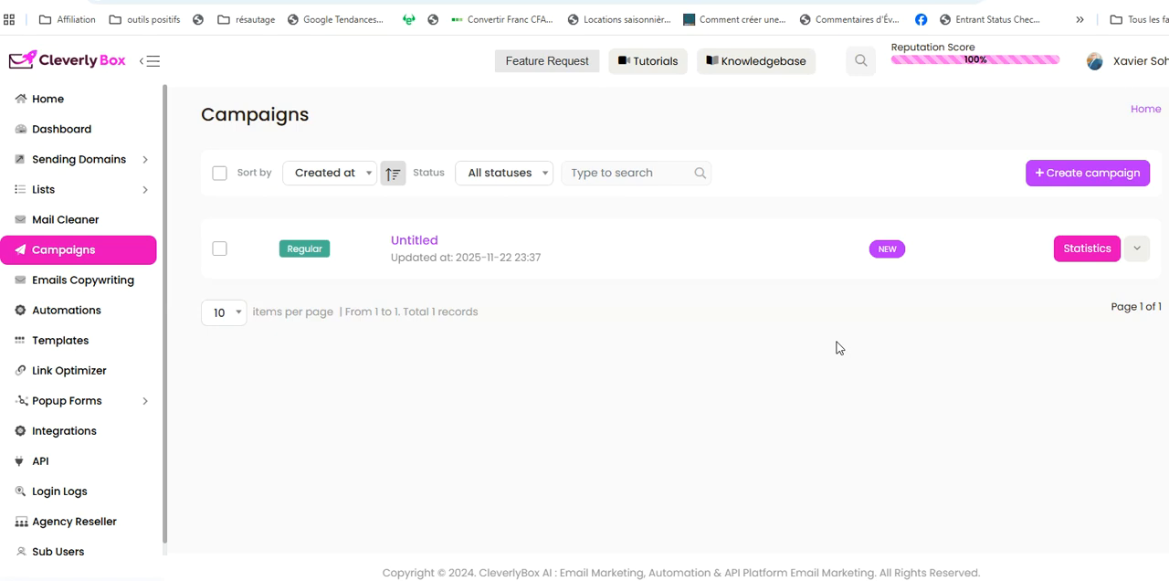
left_click(1079, 173)
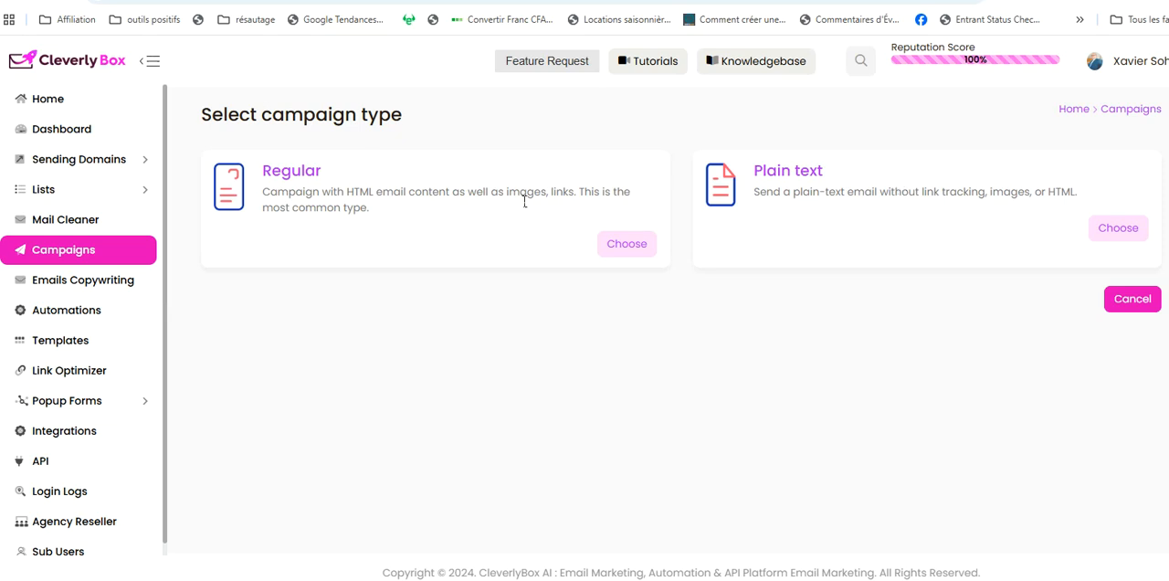
left_click(627, 244)
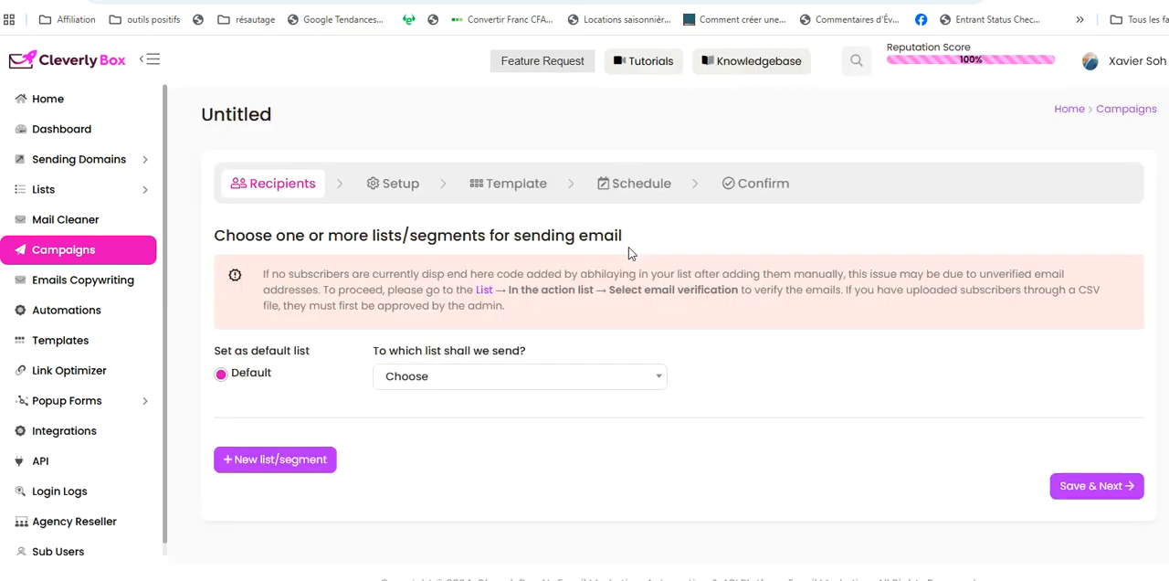
Set the Les Guides Pratiques list as the campaign's recipients and save to continue to the setup stage
scroll(620, 512, "down", 1)
left_click(620, 519)
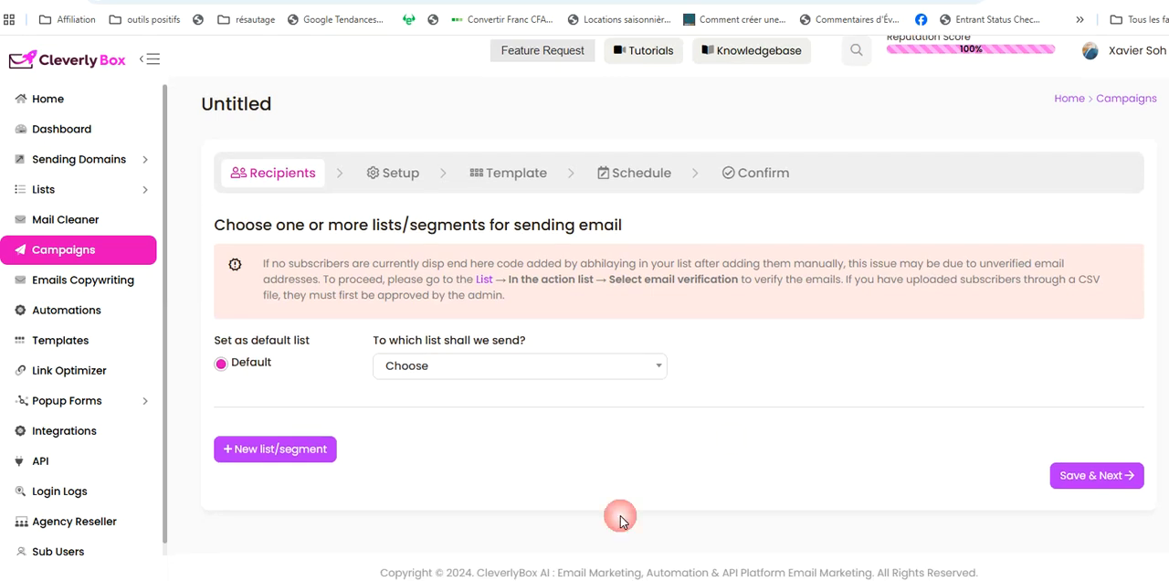
left_click(459, 375)
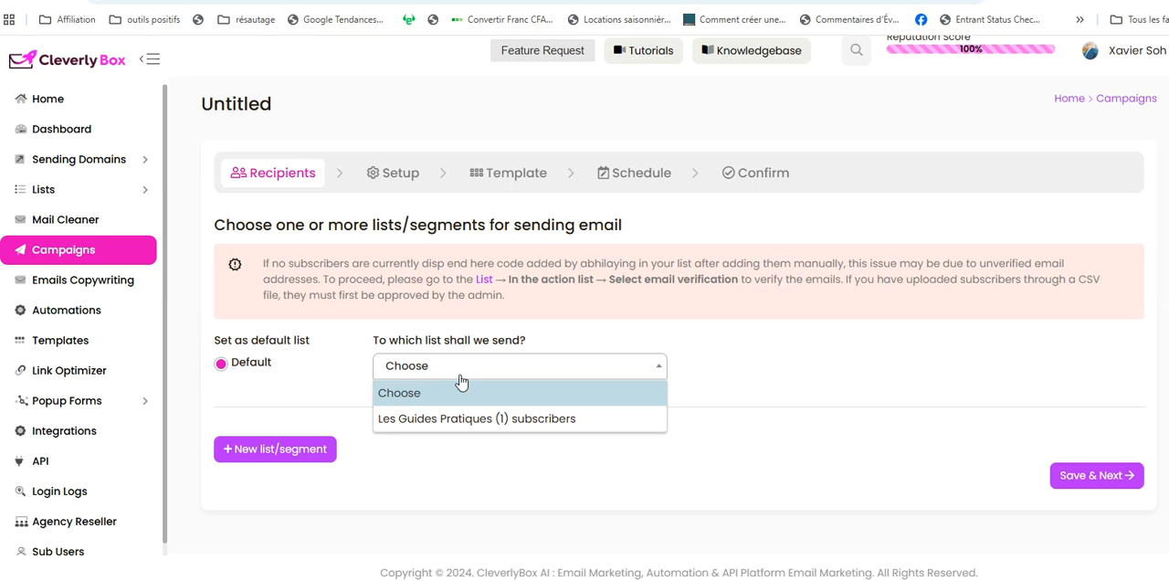
left_click(429, 241)
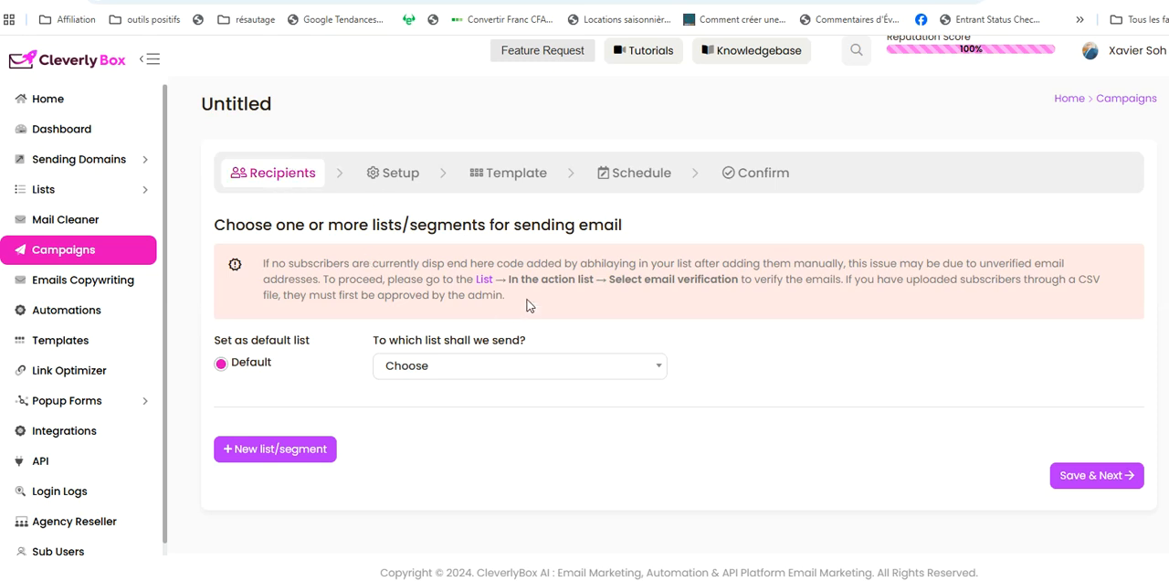
left_click(488, 368)
left_click(452, 417)
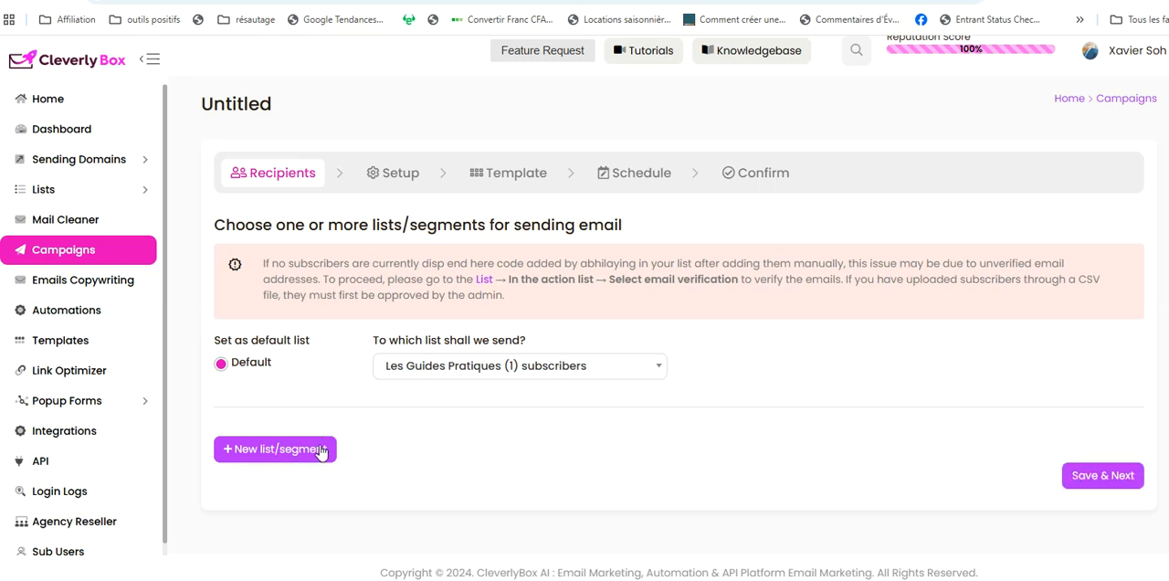
left_click(1103, 476)
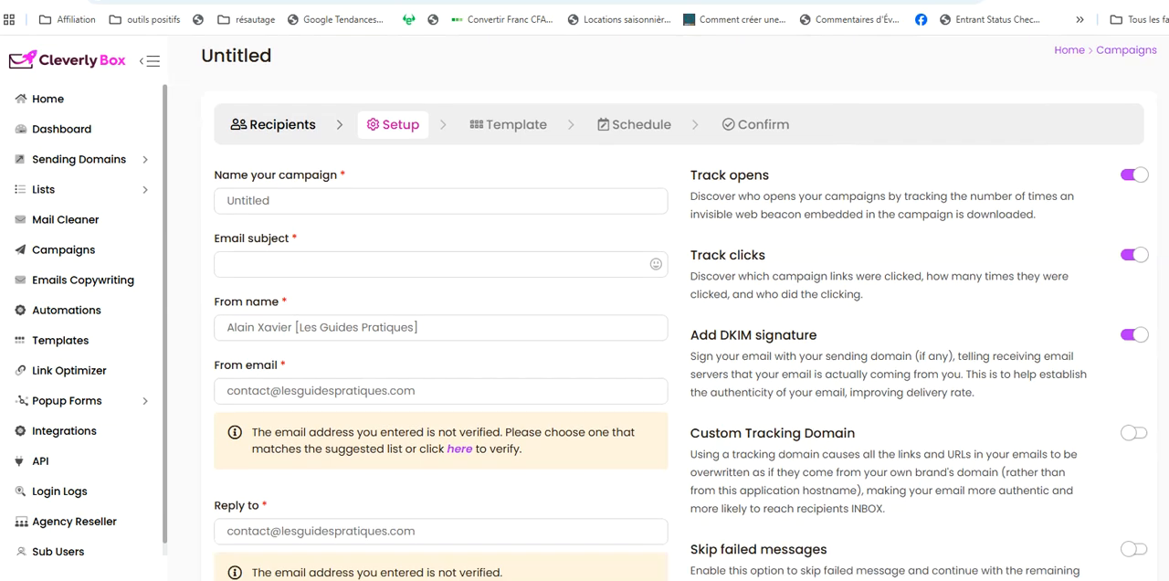
Replace the campaign name with "Test CLI"
scroll(639, 366, "down", 1)
double_click(304, 188)
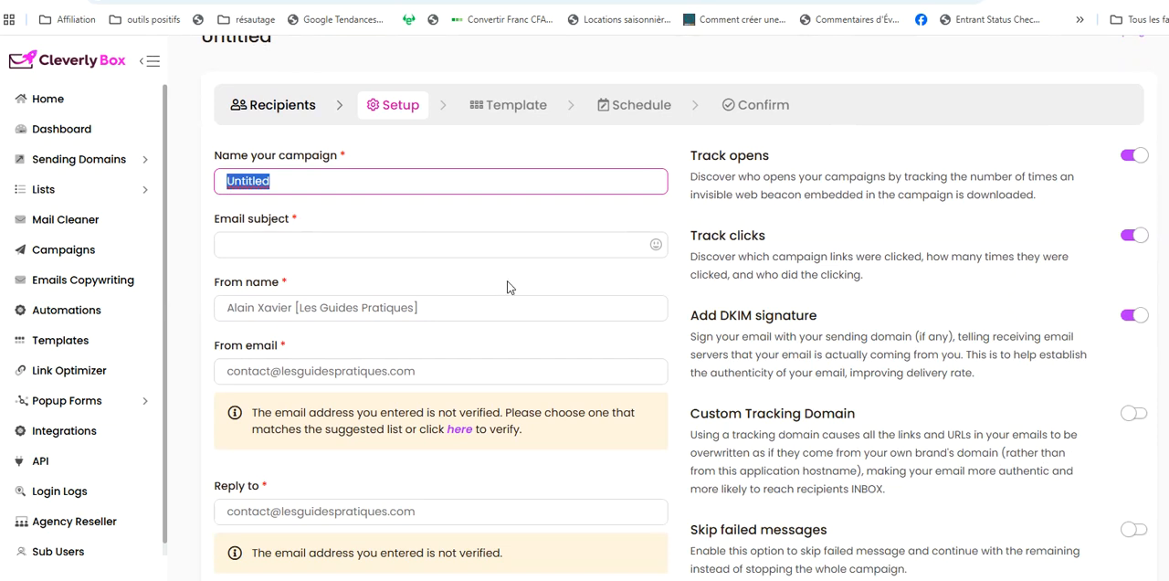
key("BackSpace")
type("Test CLI")
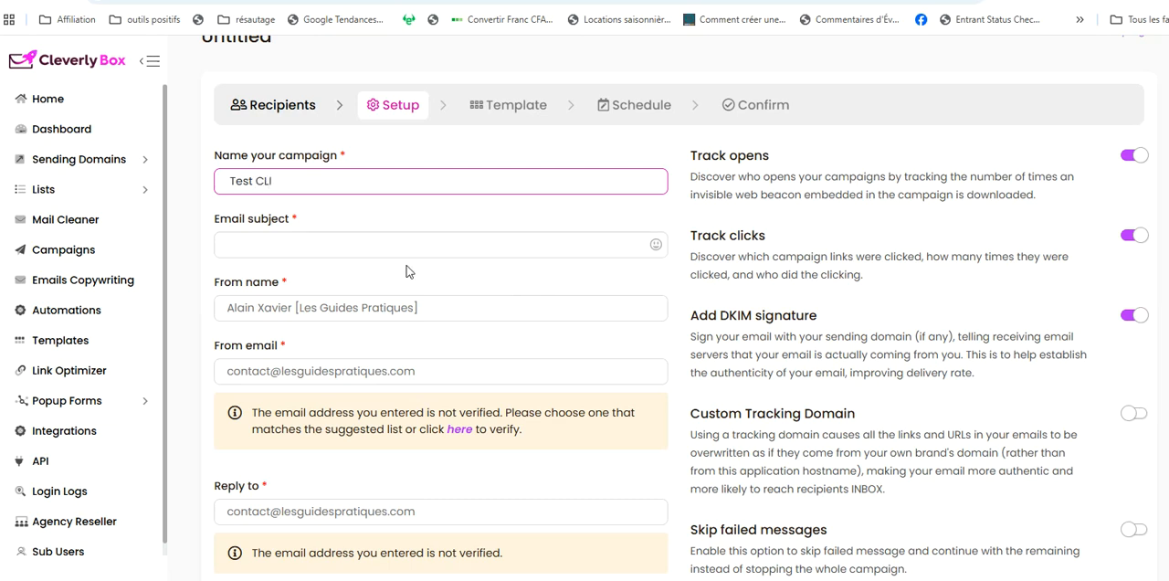
Enter "Salut, merci d'être dans ma liste" as the campaign's email subject
left_click(407, 250)
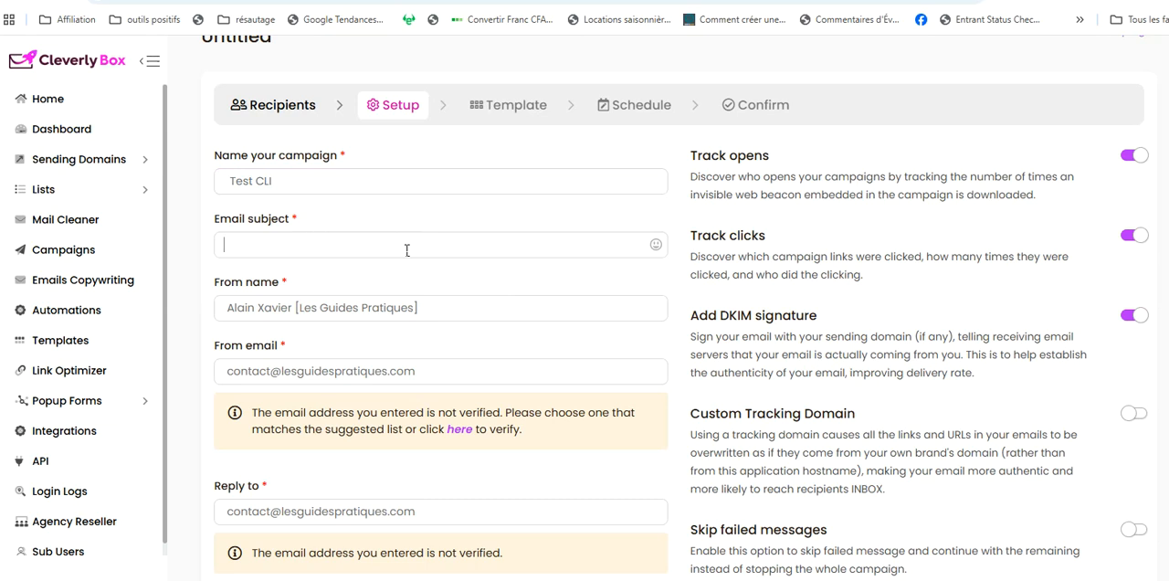
type("Salut, merci d'être da")
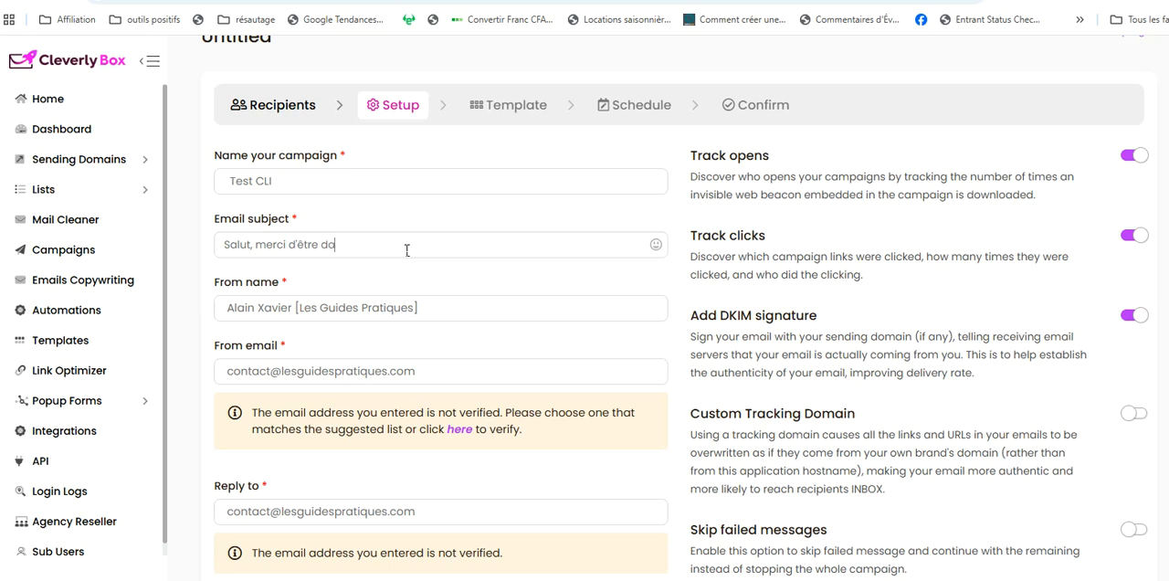
type("ns ma liste")
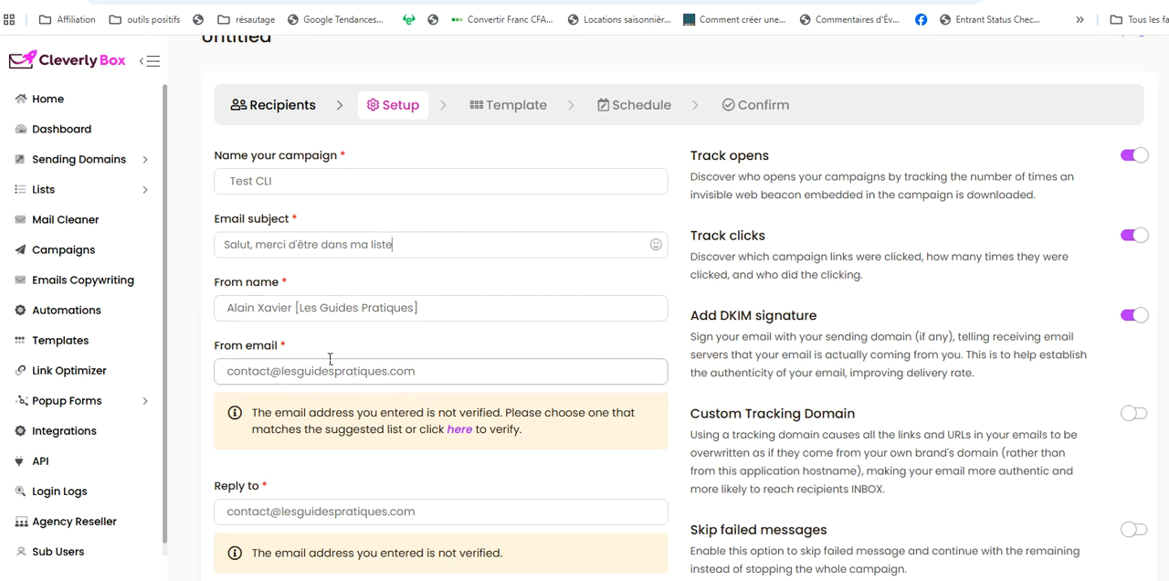
left_click(454, 252)
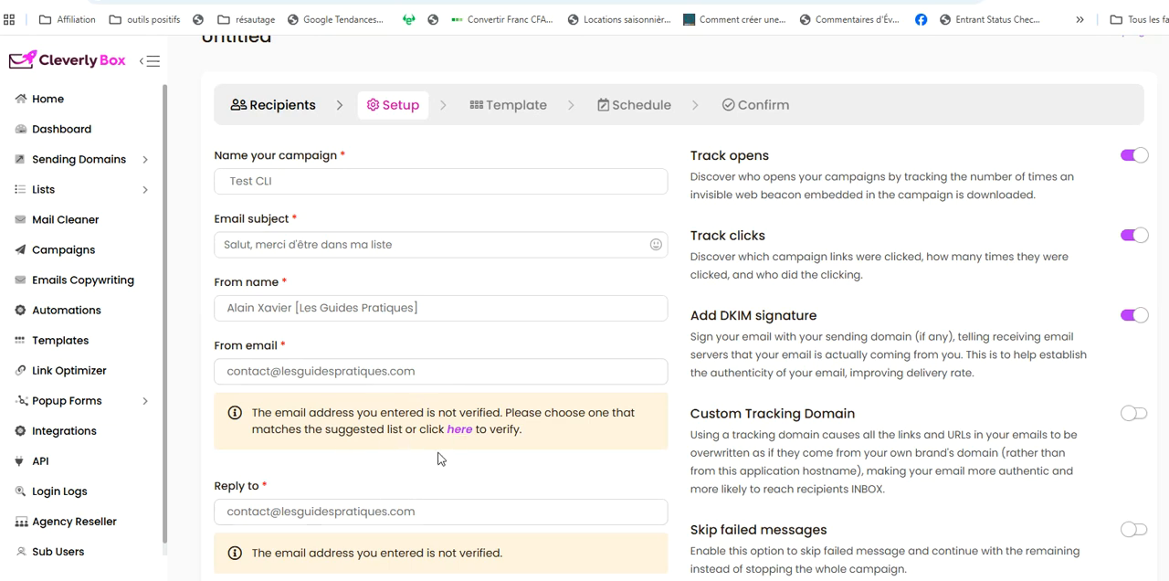
Examine the campaign setup's sender and reply-to fields, tracking, DKIM signature, custom tracking domain and failed-message options
scroll(678, 329, "down", 1)
scroll(678, 302, "down", 1)
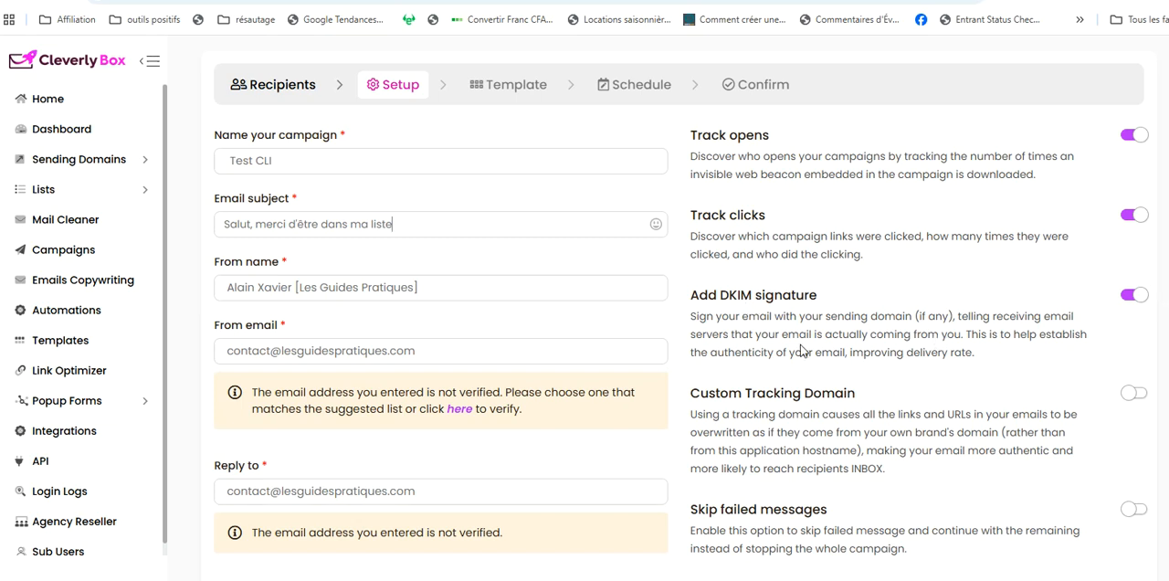
scroll(681, 306, "down", 1)
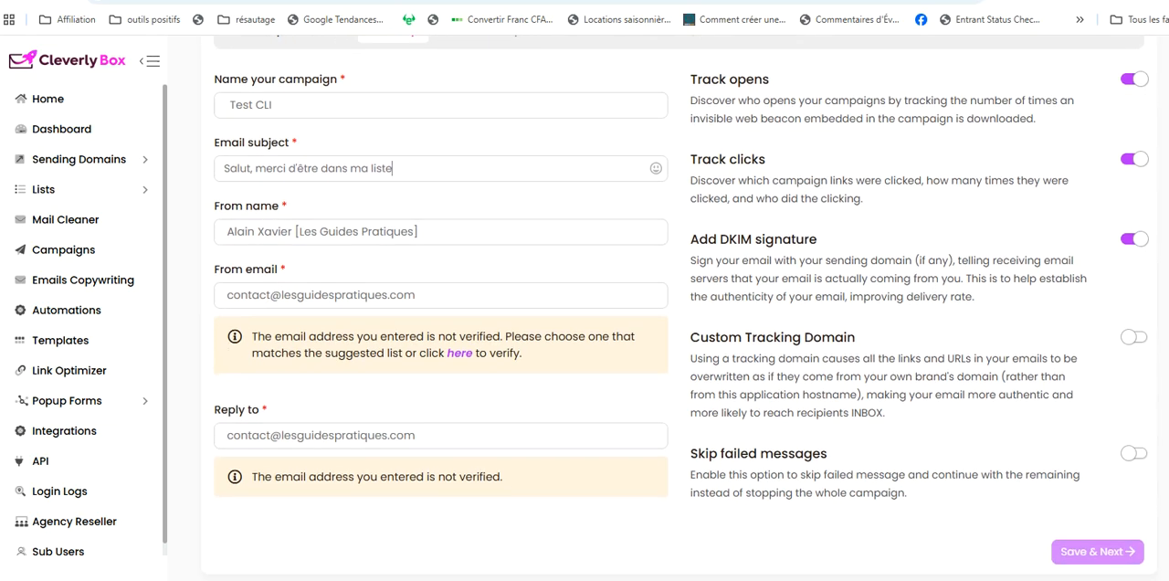
scroll(681, 308, "down", 1)
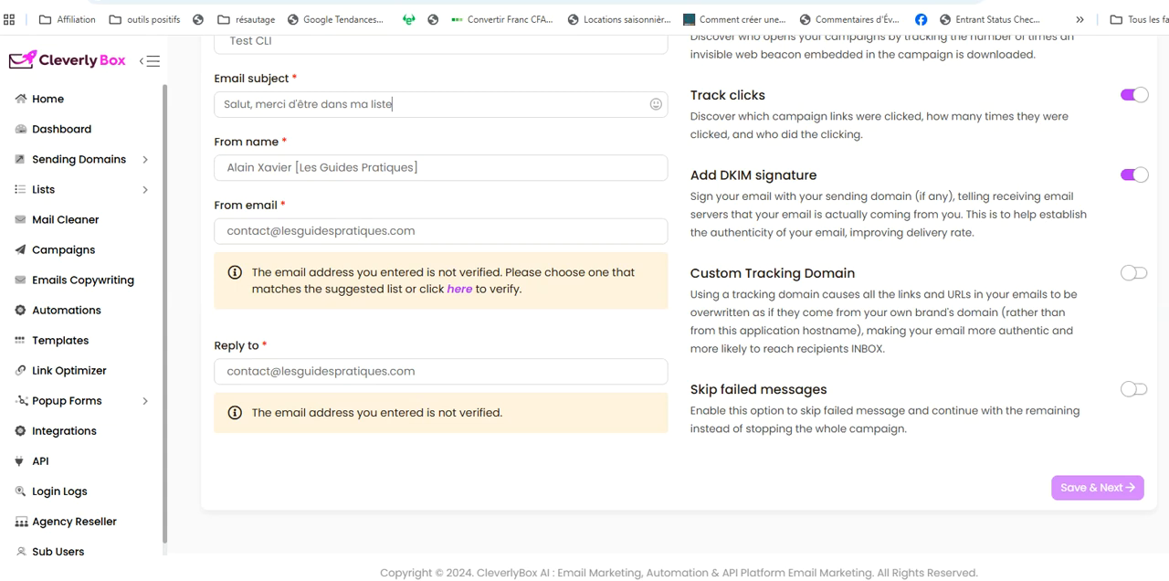
scroll(585, 301, "up", 3)
scroll(1071, 508, "down", 3)
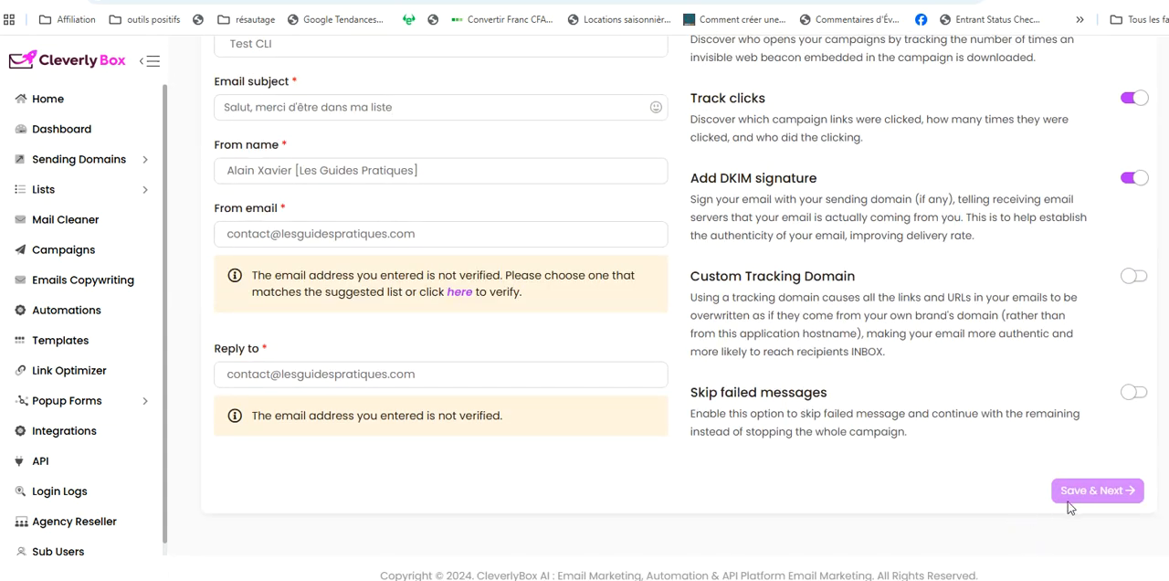
scroll(585, 301, "up", 3)
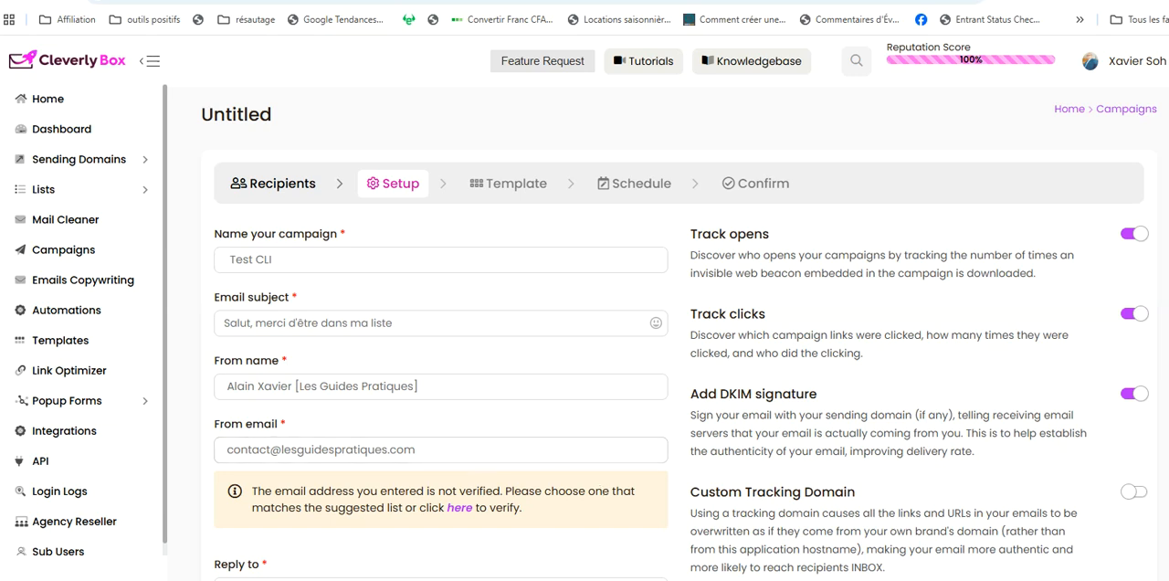
scroll(584, 302, "down", 3)
scroll(585, 302, "up", 3)
scroll(584, 302, "down", 3)
scroll(585, 301, "up", 3)
left_click(148, 161)
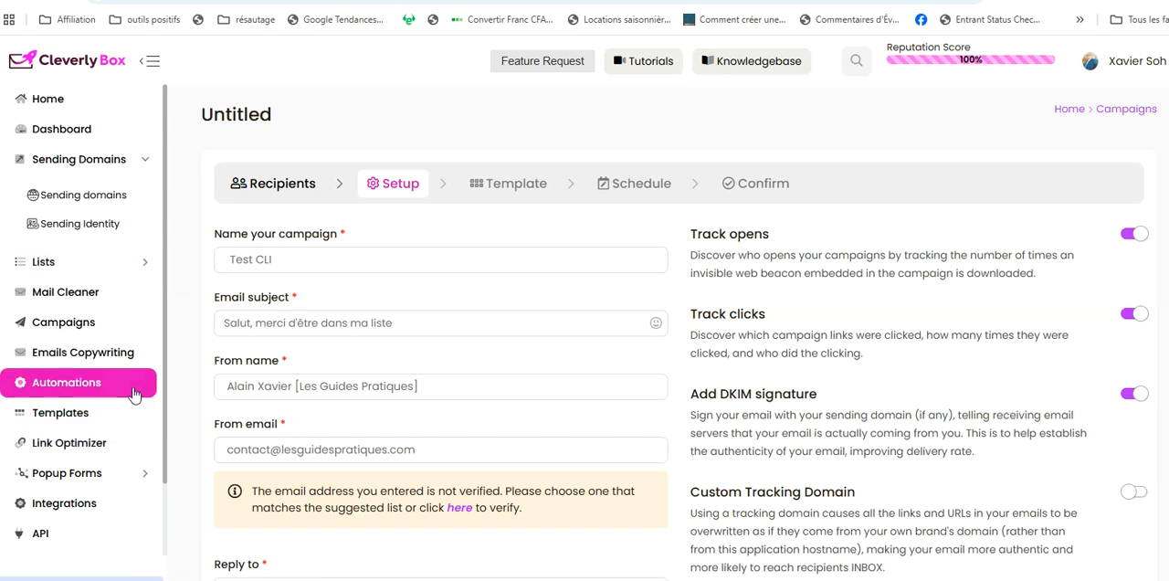
left_click_drag(166, 343, 89, 398)
left_click(91, 385)
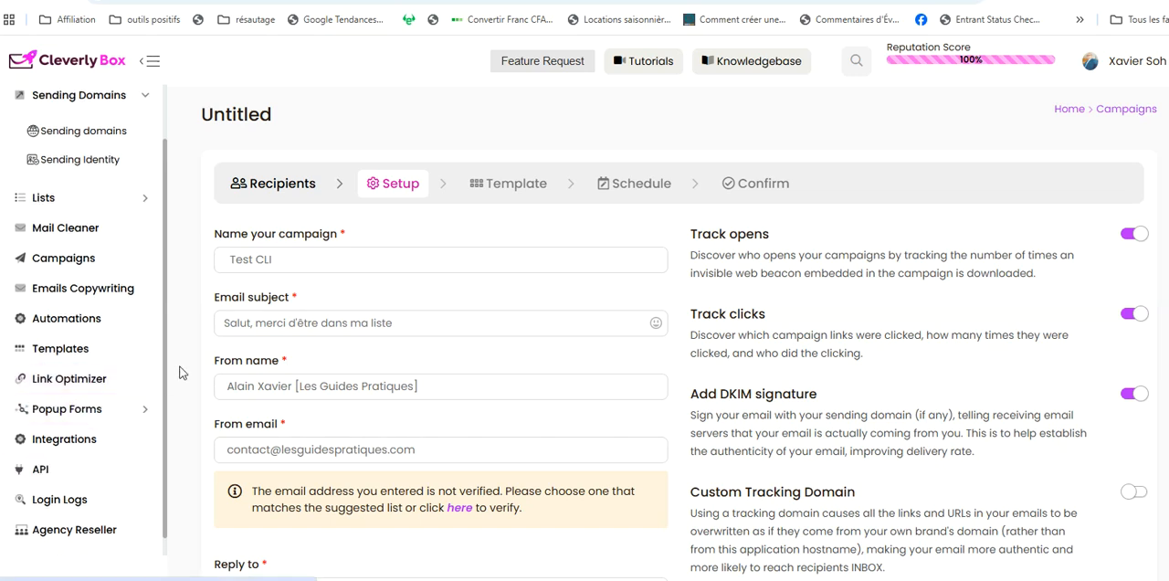
scroll(164, 366, "up", 2)
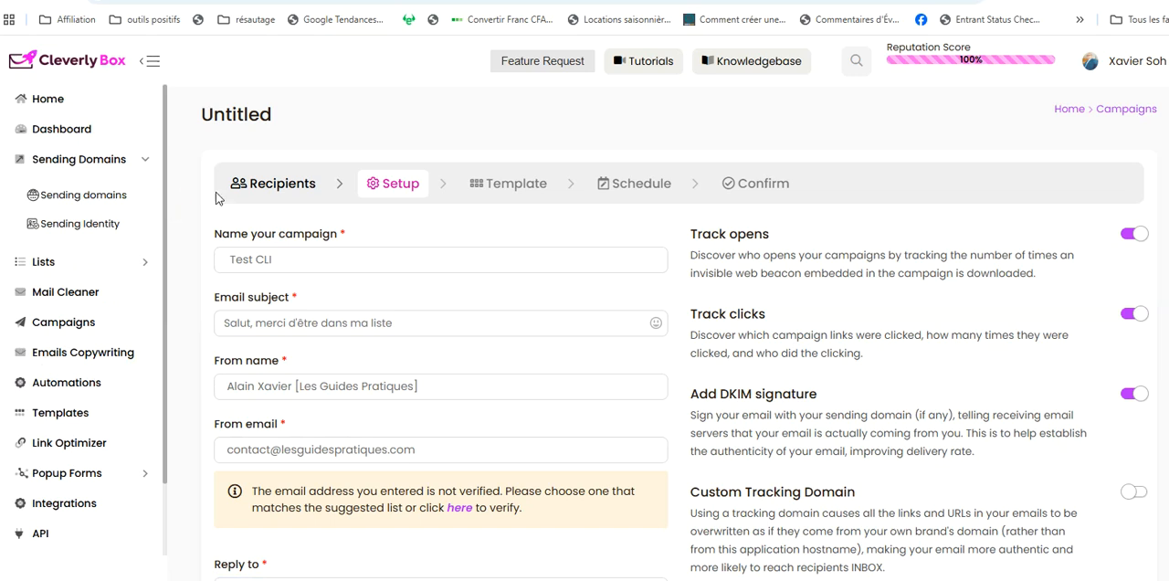
scroll(676, 347, "down", 1)
scroll(676, 347, "up", 1)
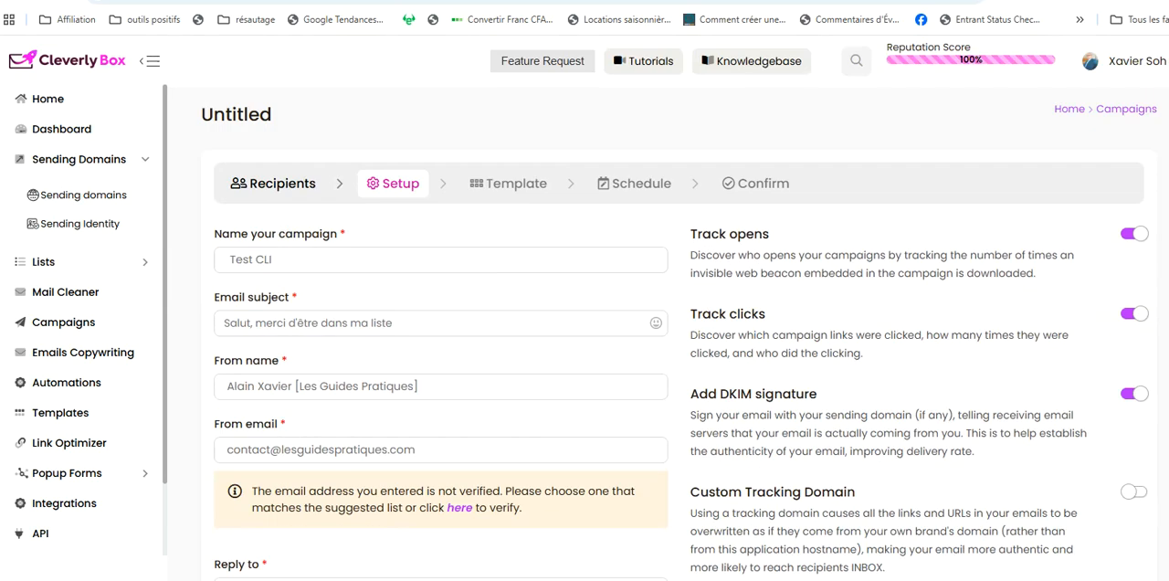